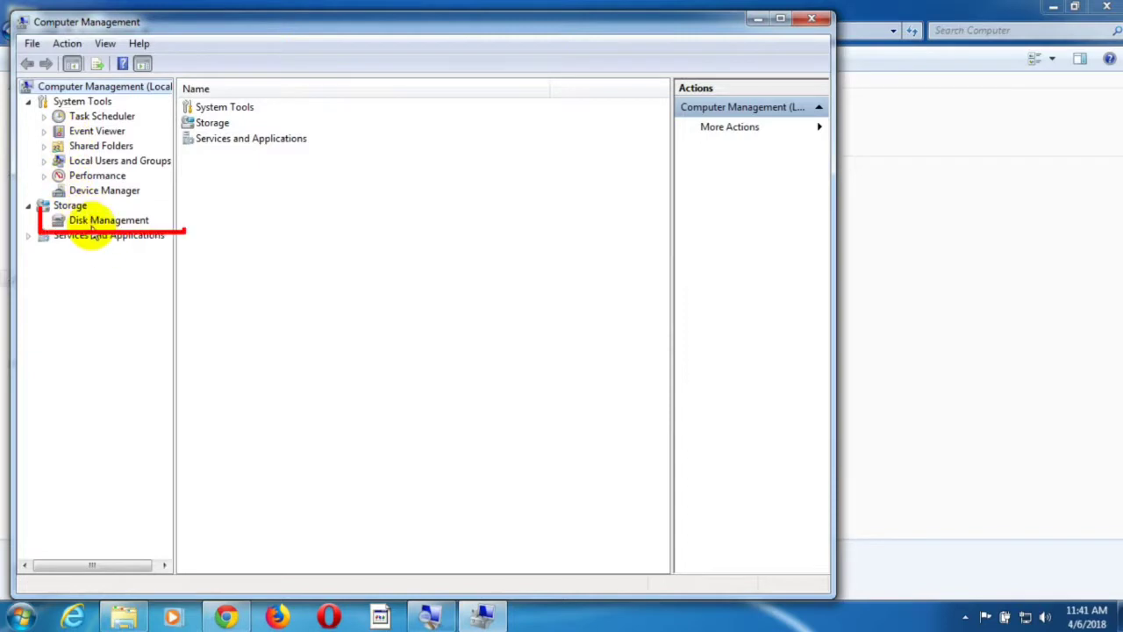
# Step: Open Disk Management in a maximized window and start the Shrink Volume command on the D: partition
pyautogui.click(91, 224)
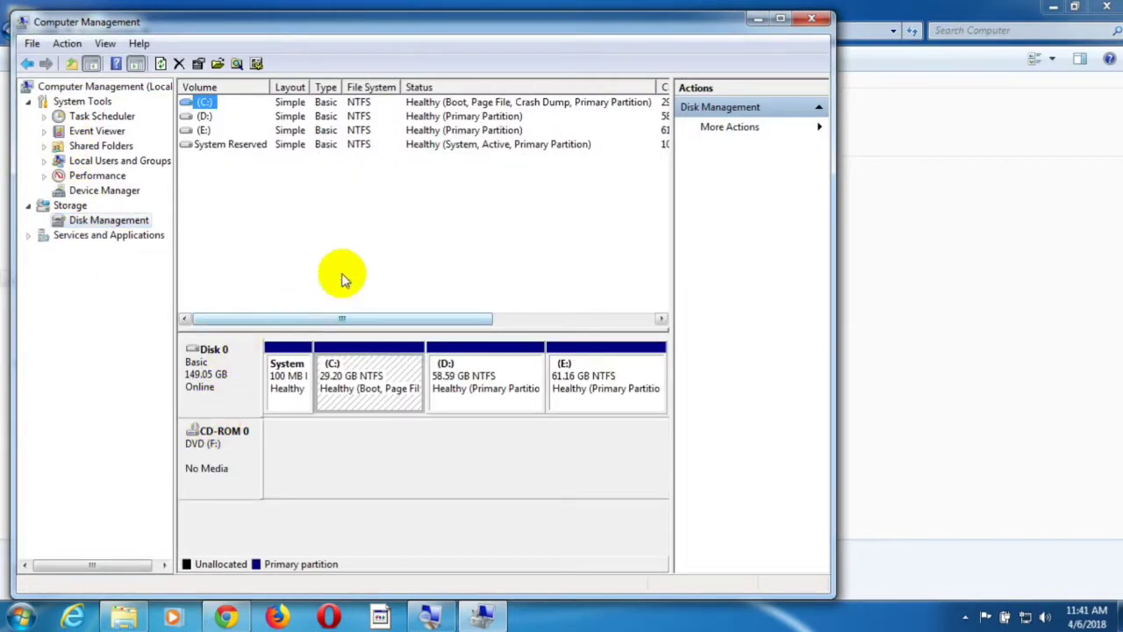
pyautogui.click(780, 18)
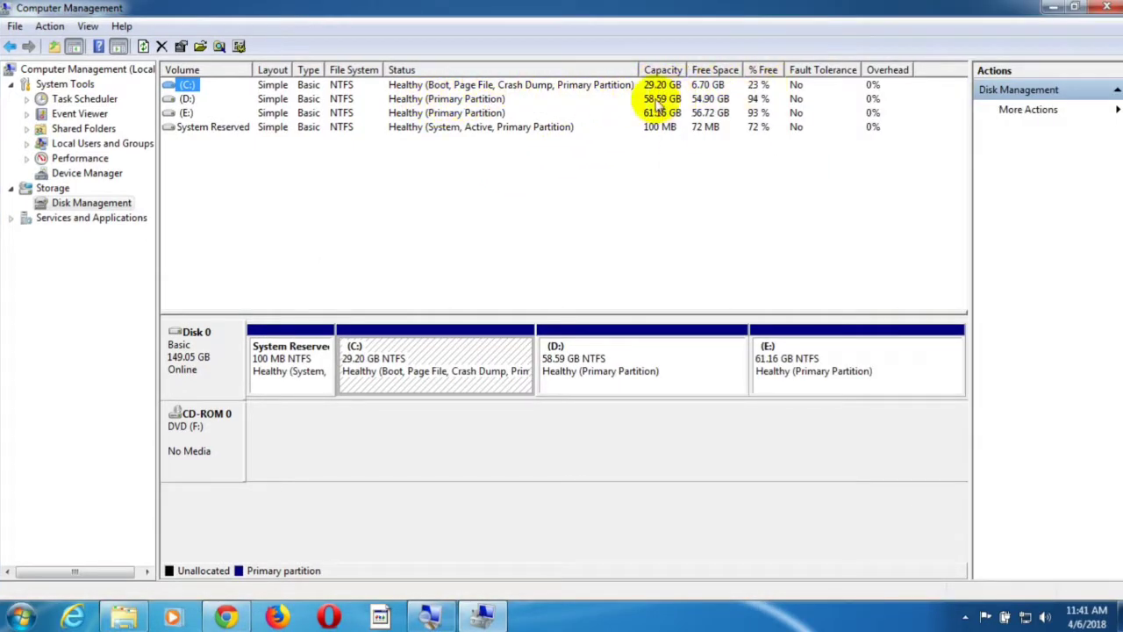
pyautogui.rightClick(450, 343)
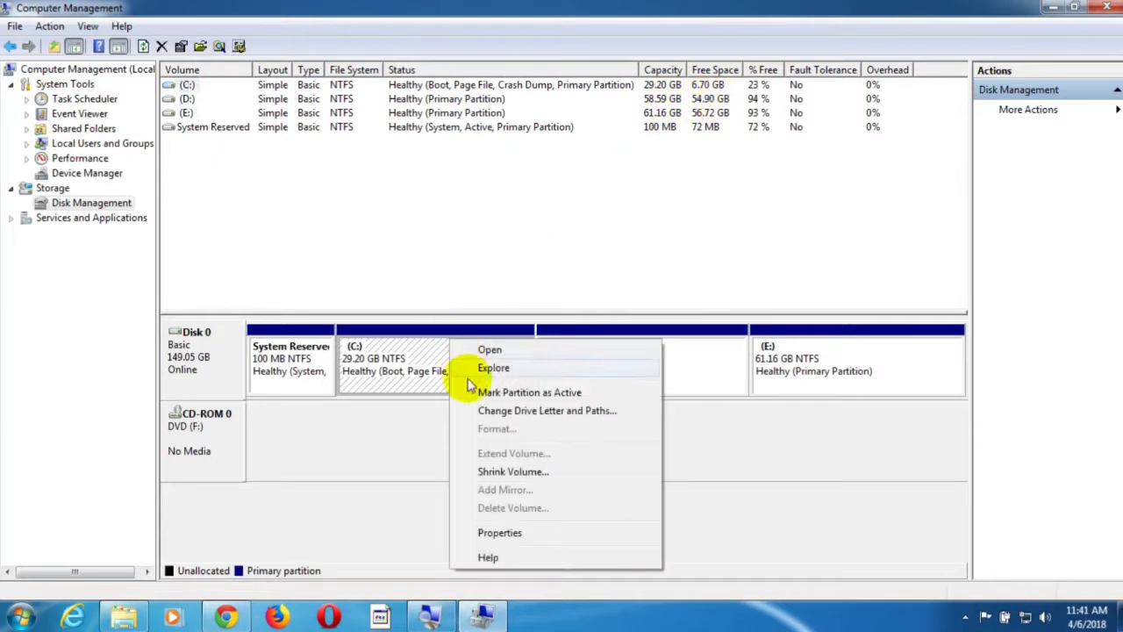
pyautogui.click(737, 472)
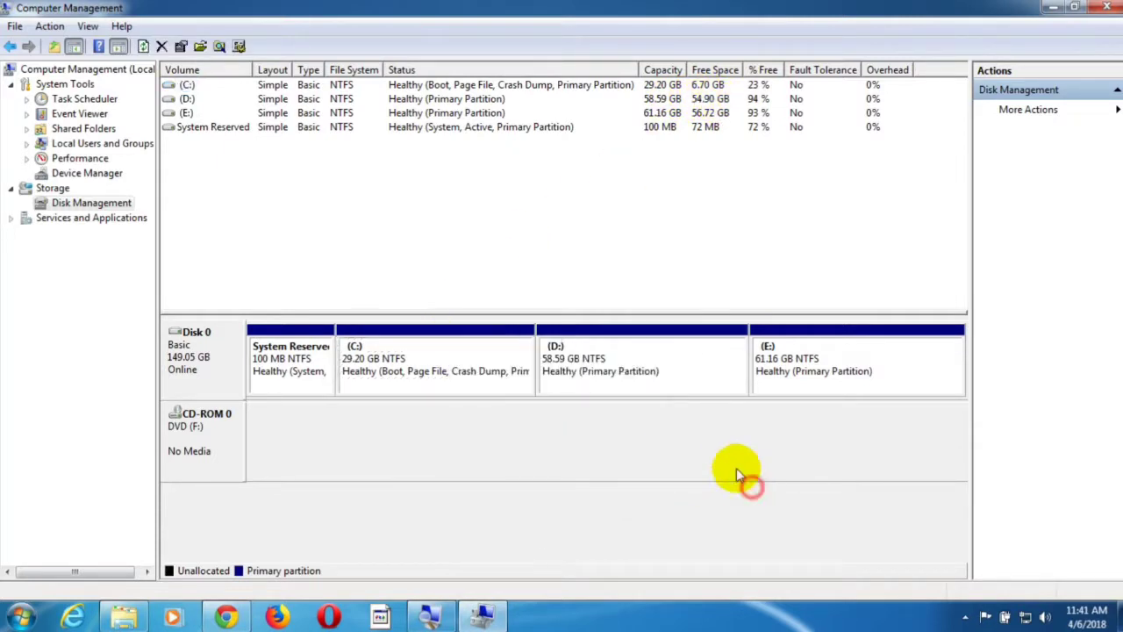
pyautogui.rightClick(629, 376)
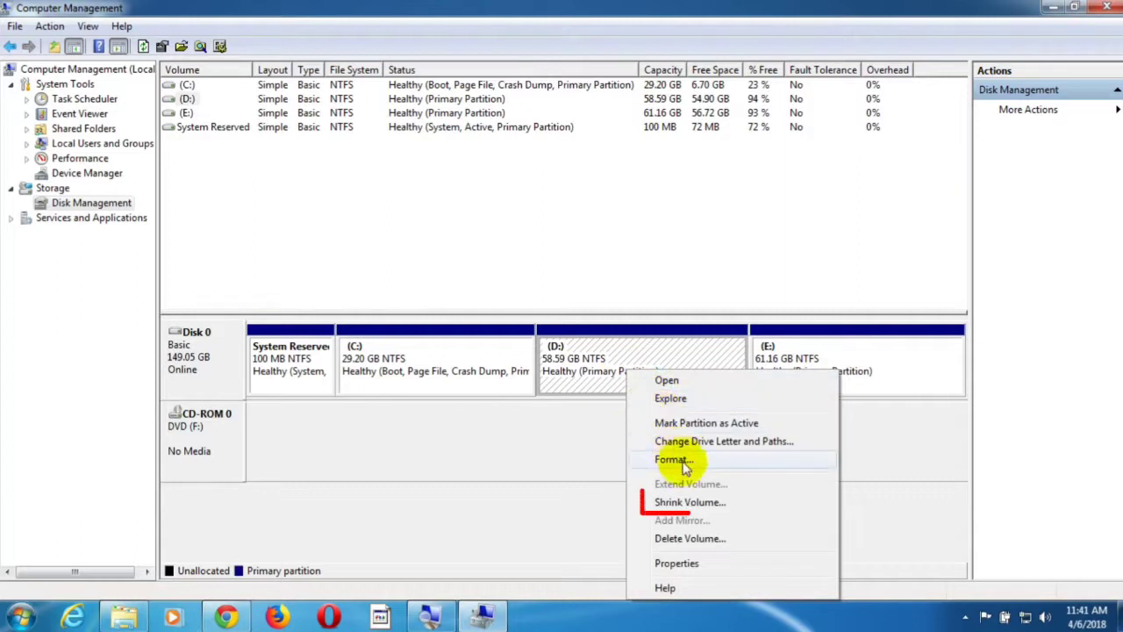
pyautogui.click(694, 503)
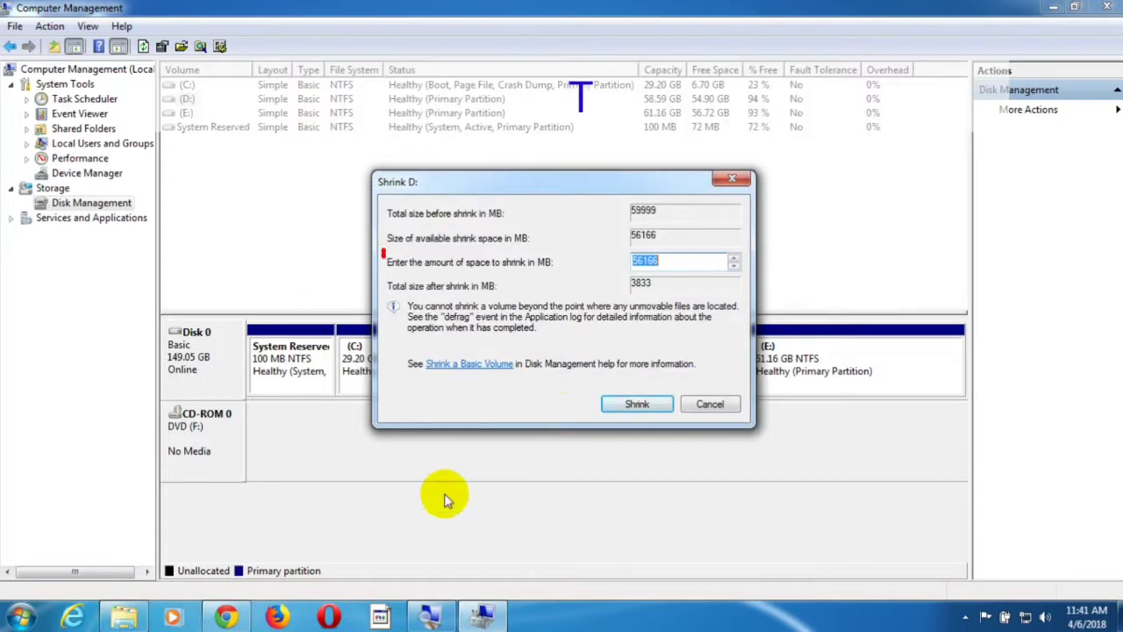
# Step: Switch to Chrome and search Google for "10gb to mb"
pyautogui.click(228, 617)
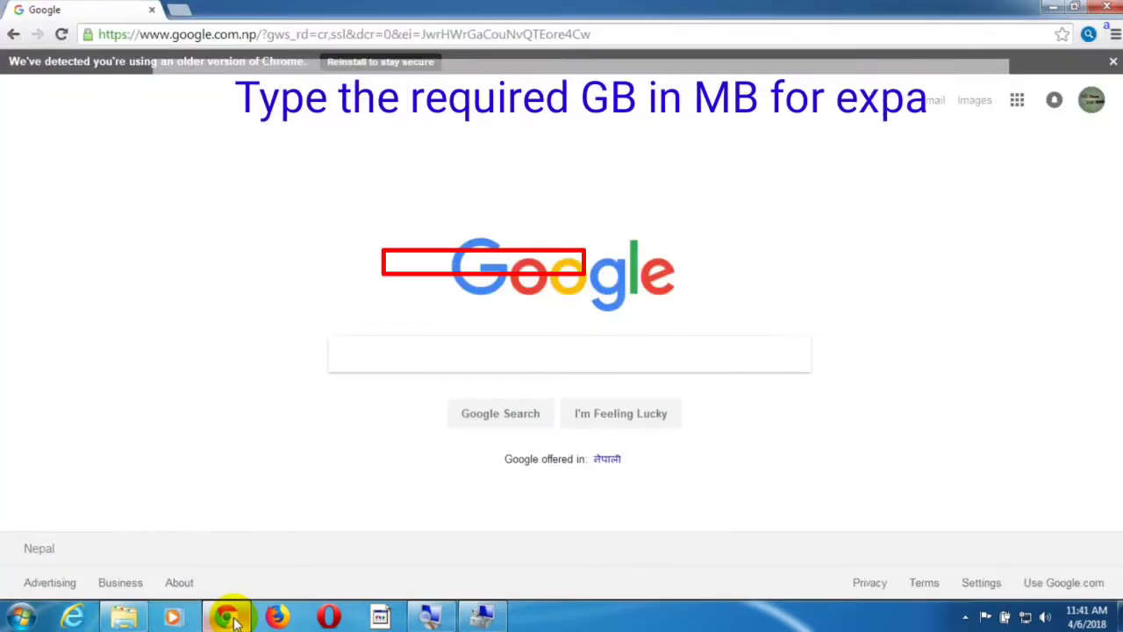
pyautogui.click(227, 617)
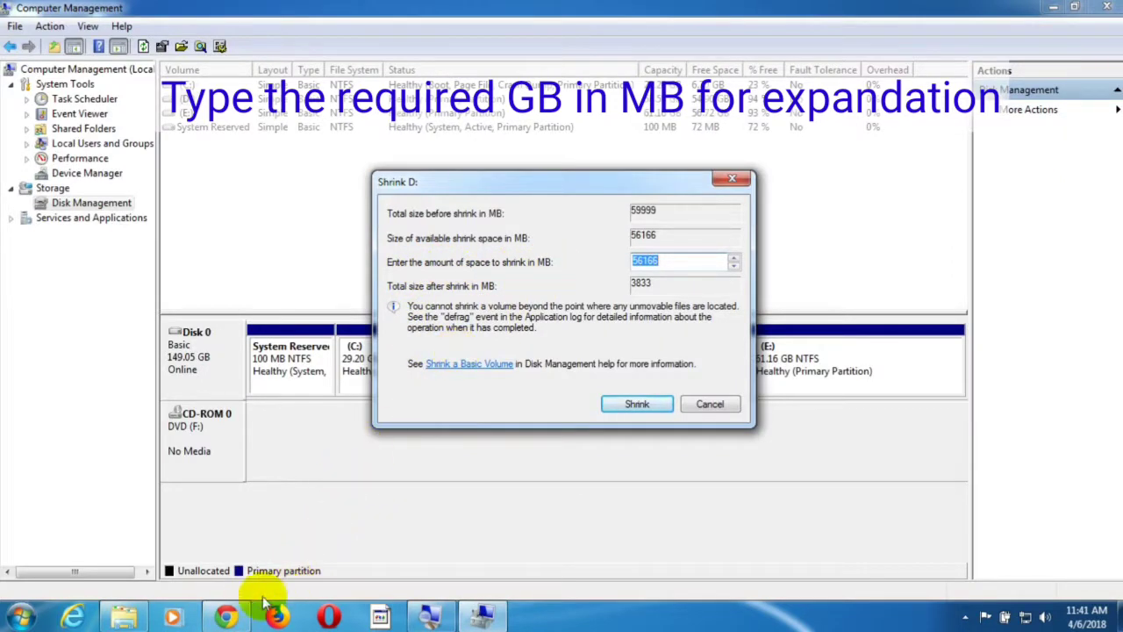
pyautogui.click(226, 615)
pyautogui.click(453, 351)
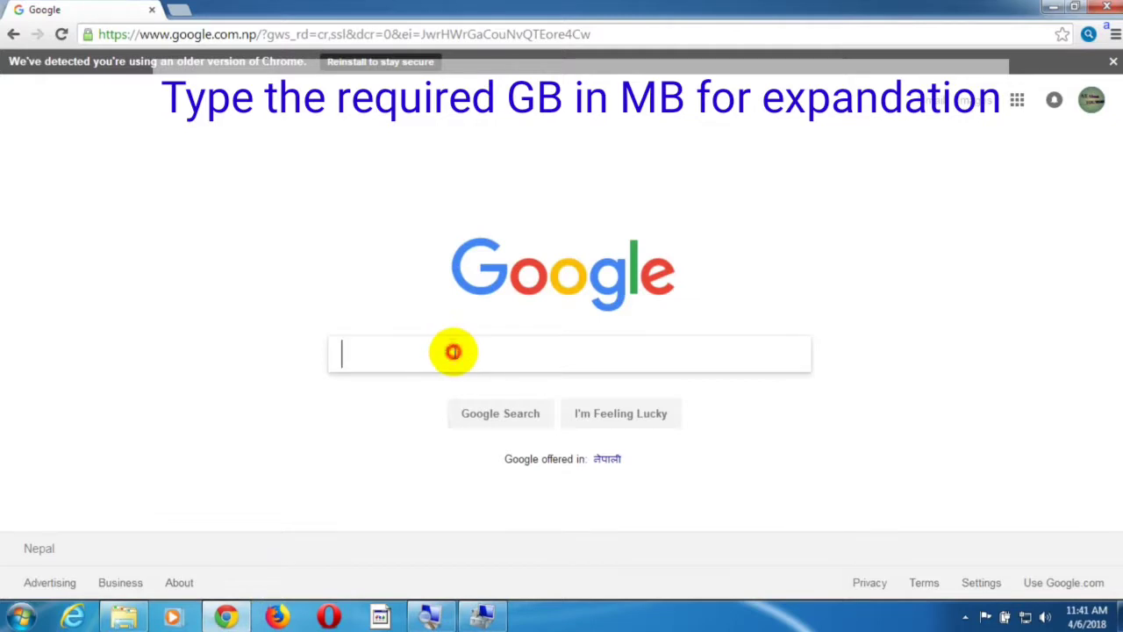
pyautogui.write('10')
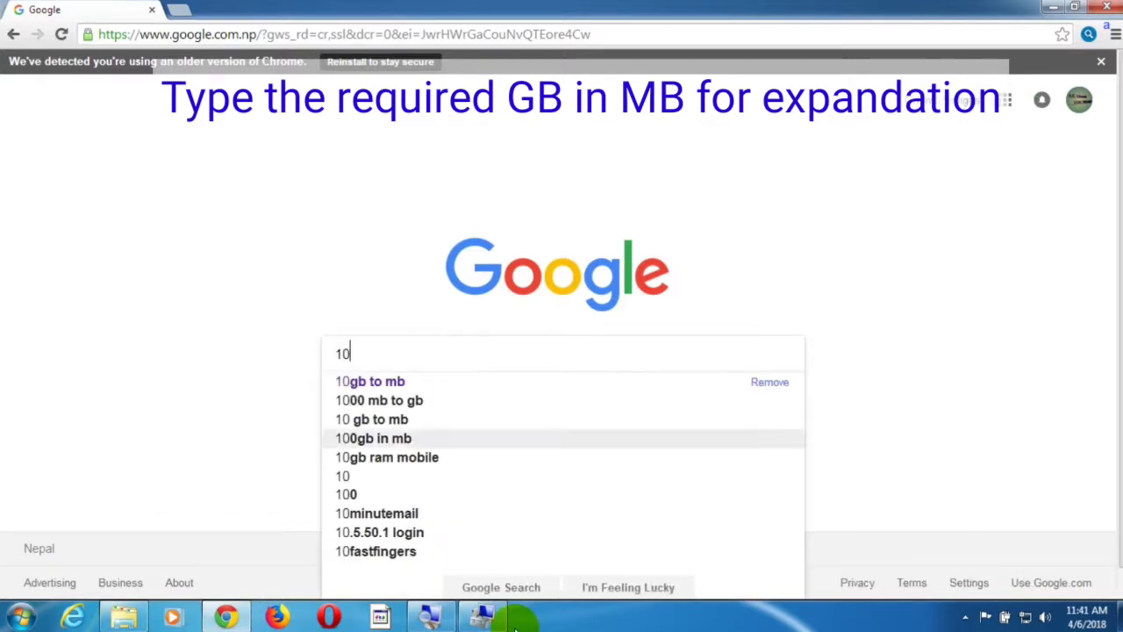
pyautogui.write('gb r')
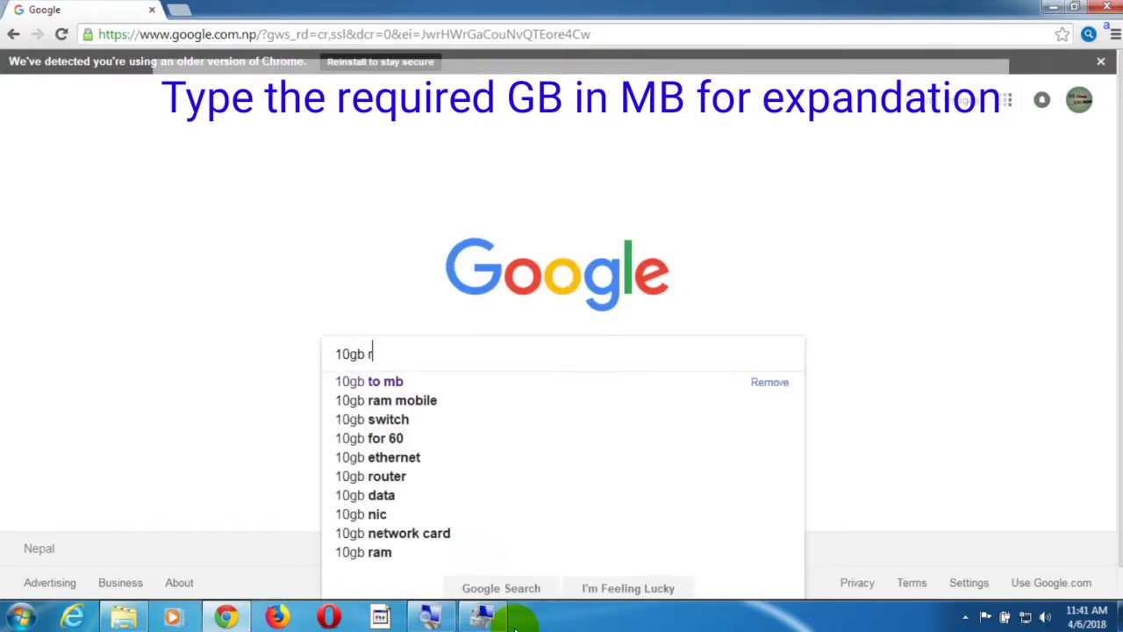
pyautogui.write('o mb')
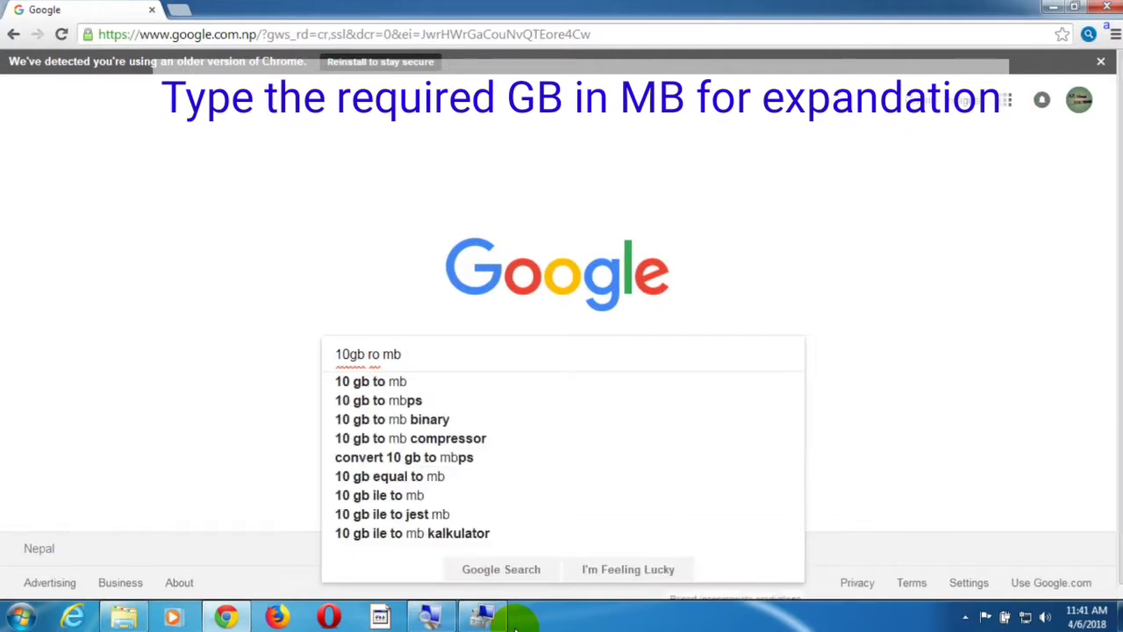
pyautogui.click(372, 354)
pyautogui.press('BackSpace')
pyautogui.write('t')
pyautogui.press('Return')
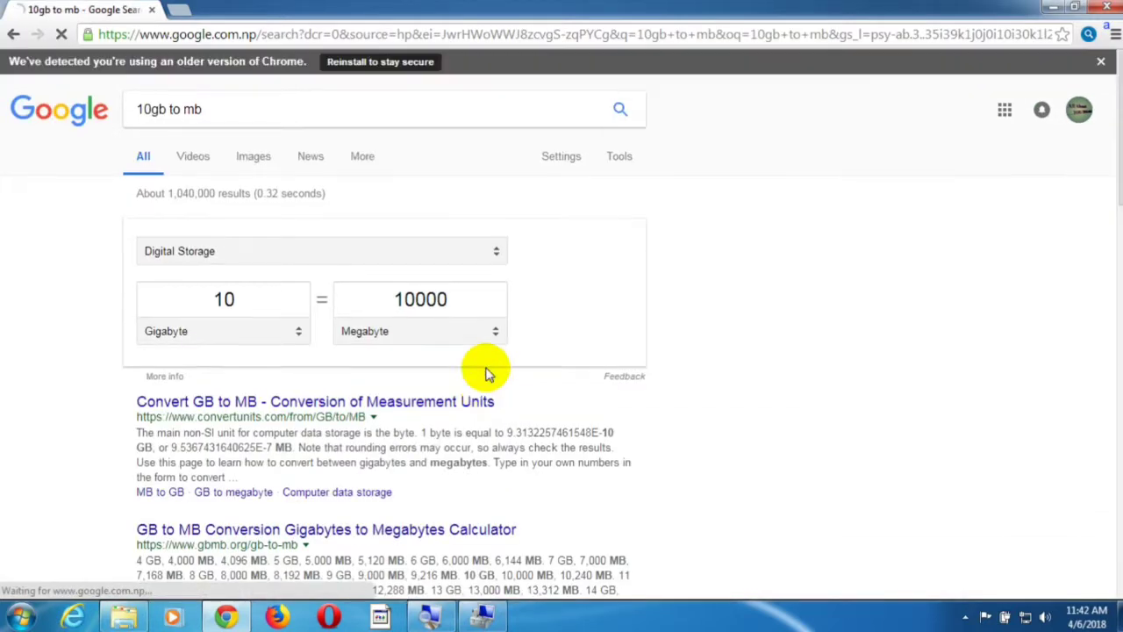
# Step: Copy the converted megabyte value, shrink the D: volume by 10000 MB in Computer Management, and close that window
pyautogui.moveTo(448, 298); pyautogui.dragTo(359, 311)
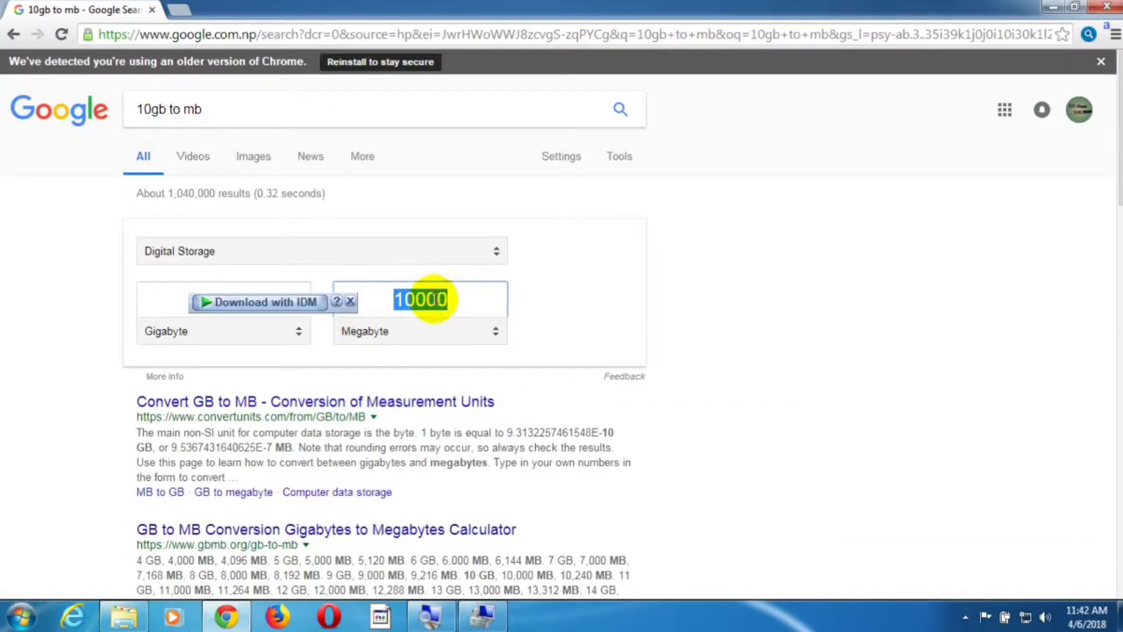
pyautogui.rightClick(432, 300)
pyautogui.click(478, 378)
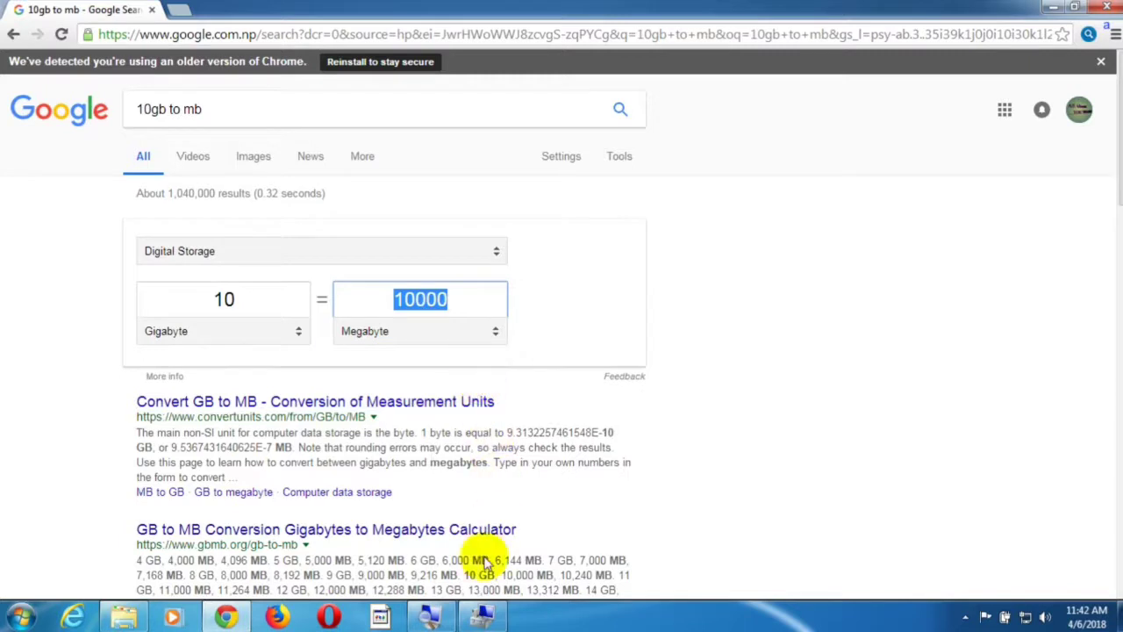
pyautogui.click(479, 619)
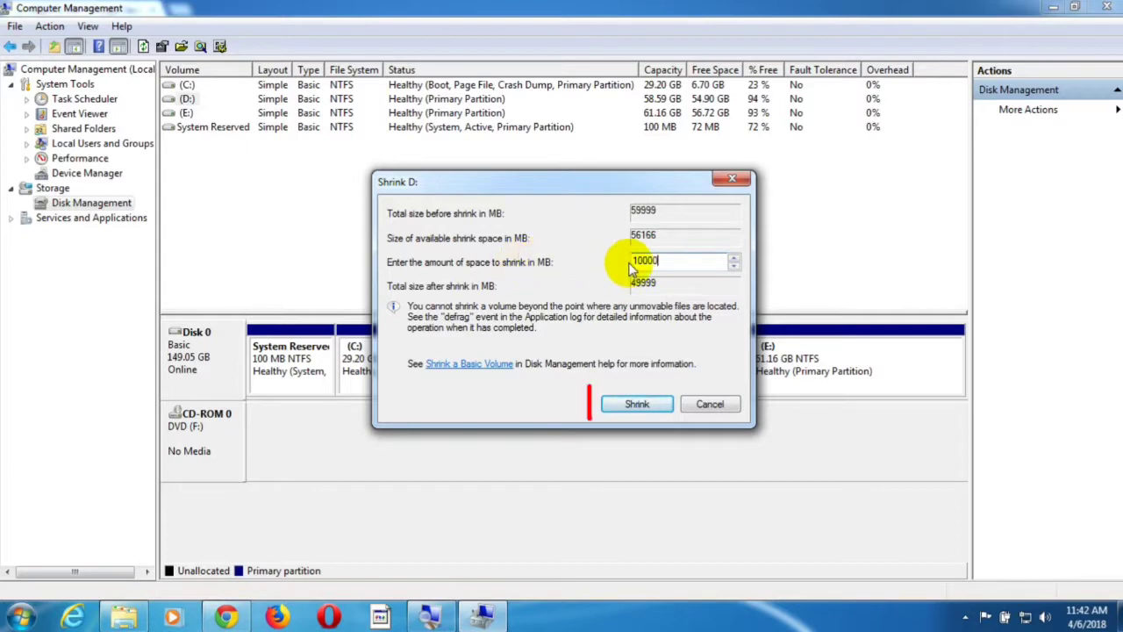
pyautogui.click(619, 400)
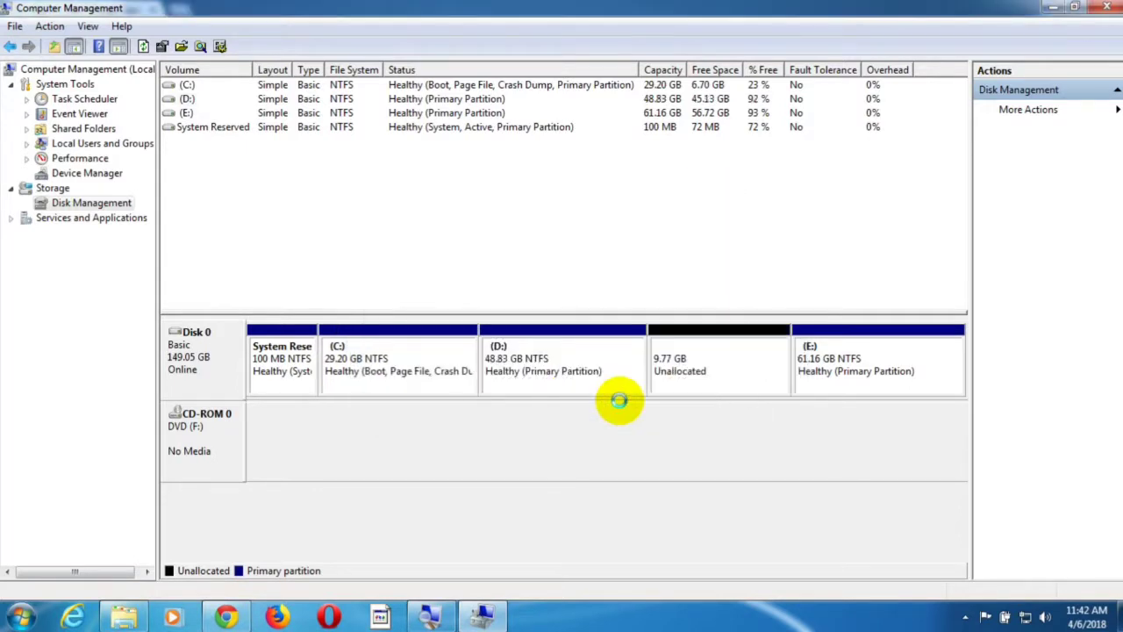
pyautogui.click(690, 386)
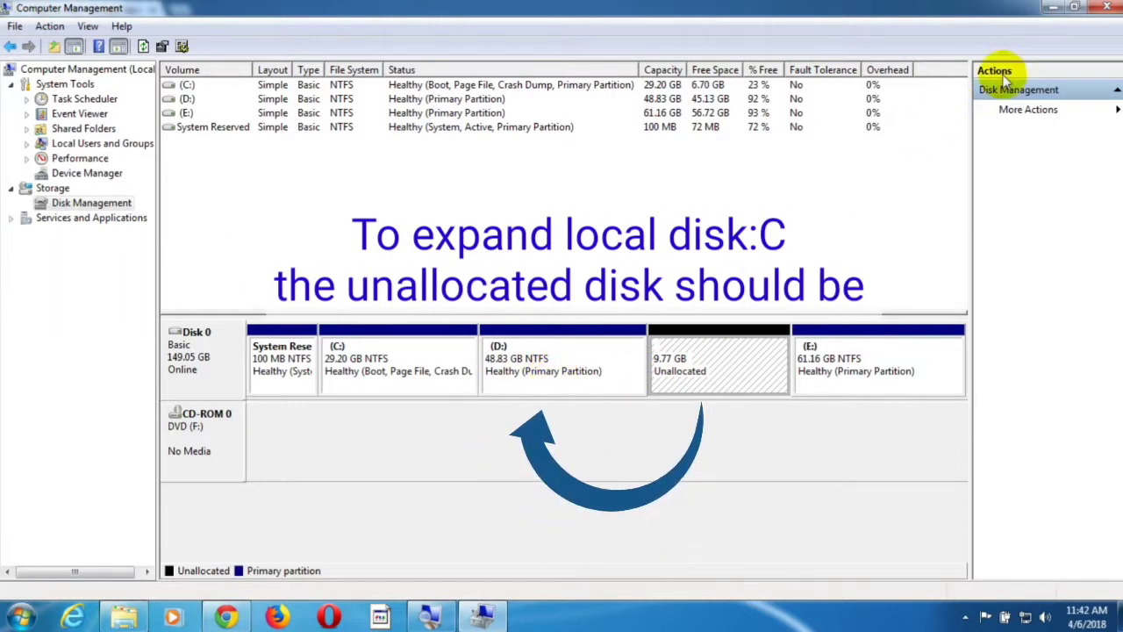
pyautogui.click(1096, 14)
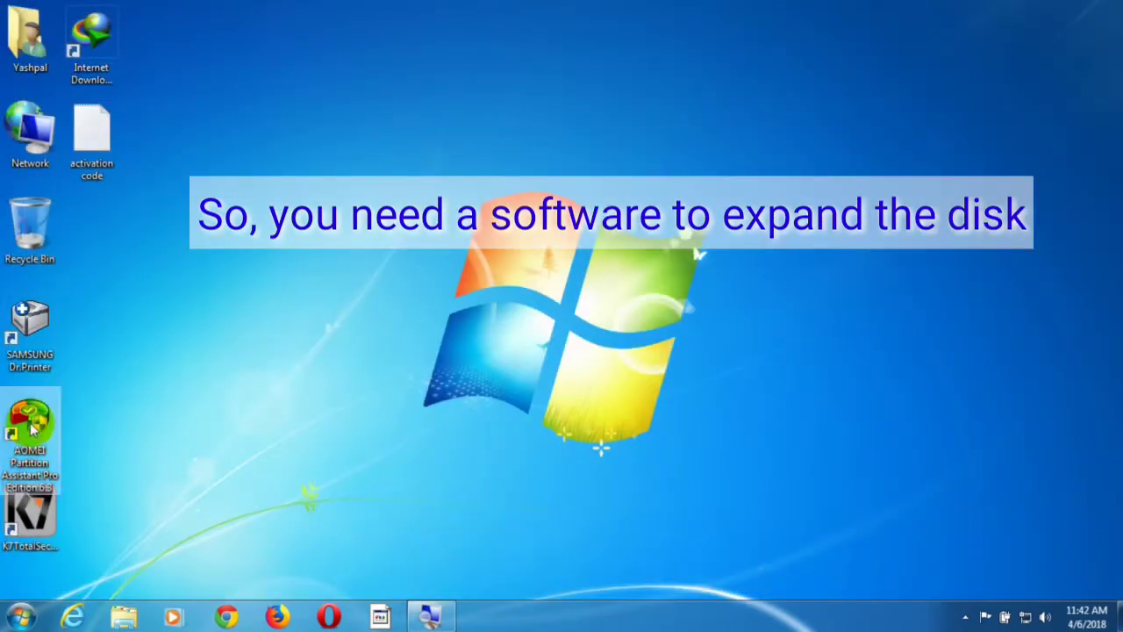
pyautogui.click(161, 421)
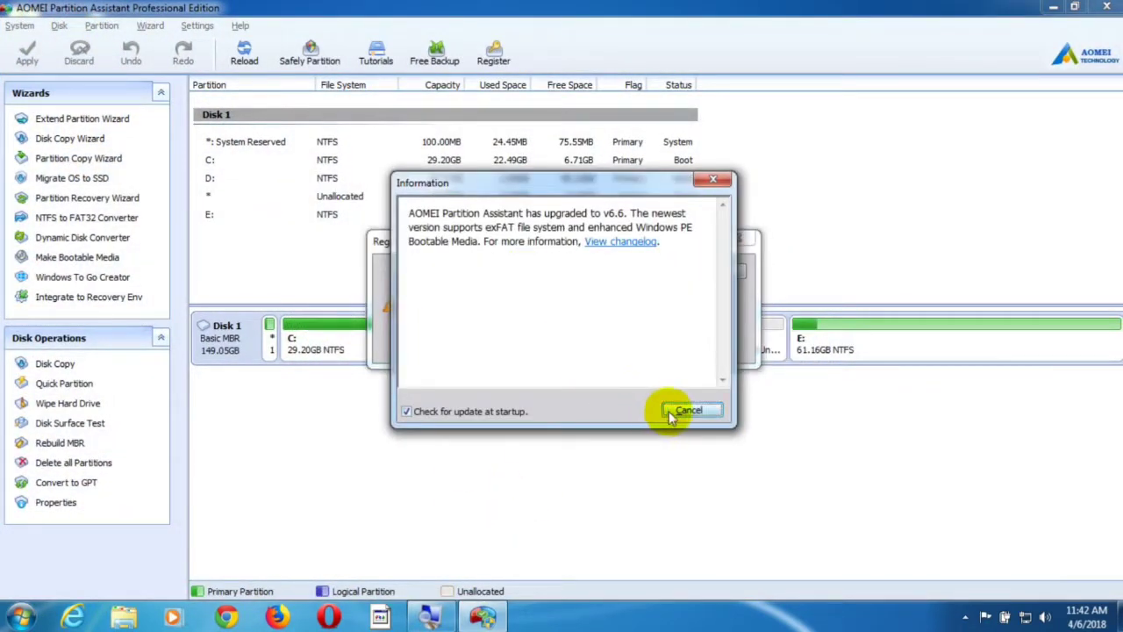
pyautogui.click(689, 411)
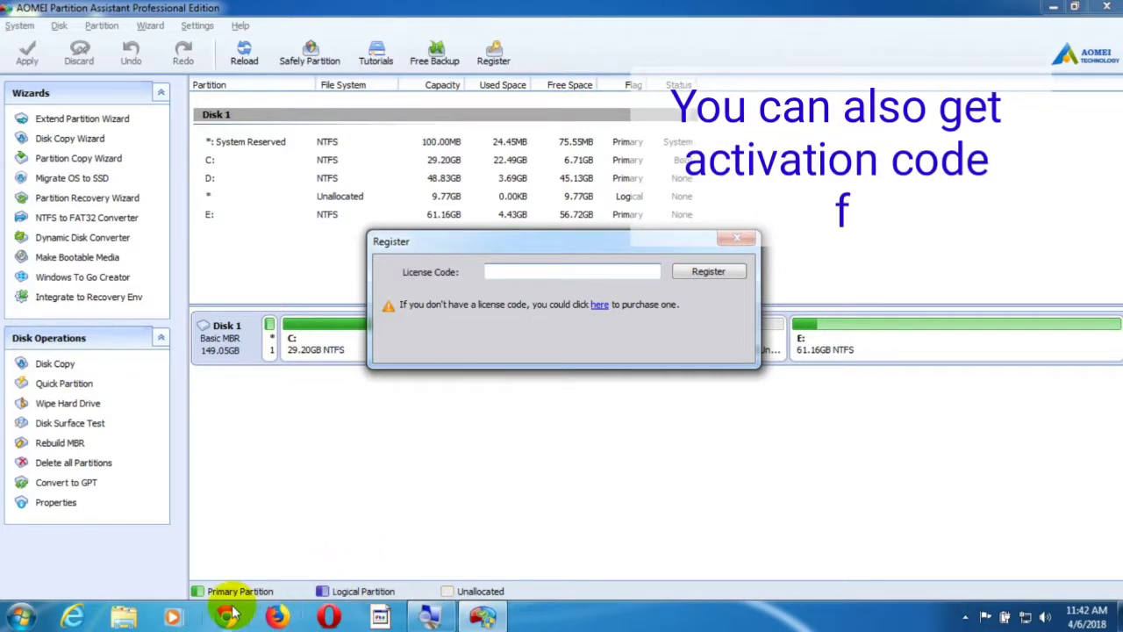
pyautogui.click(1083, 7)
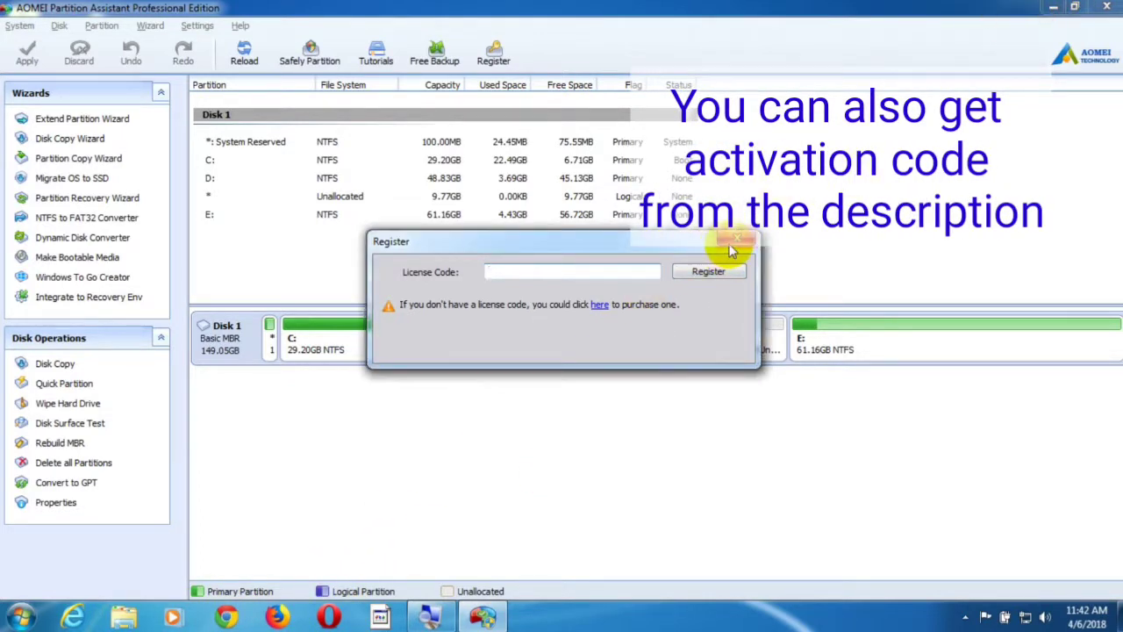
pyautogui.click(736, 242)
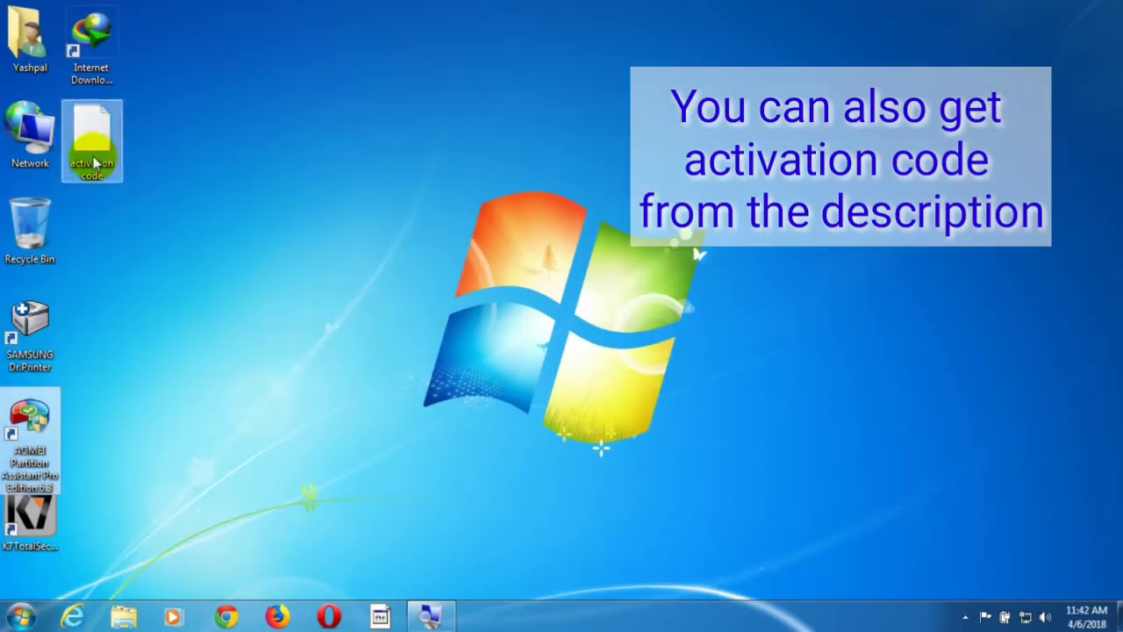
# Step: Copy the license code from the "activation code" file on the desktop and close Notepad
pyautogui.doubleClick(94, 164)
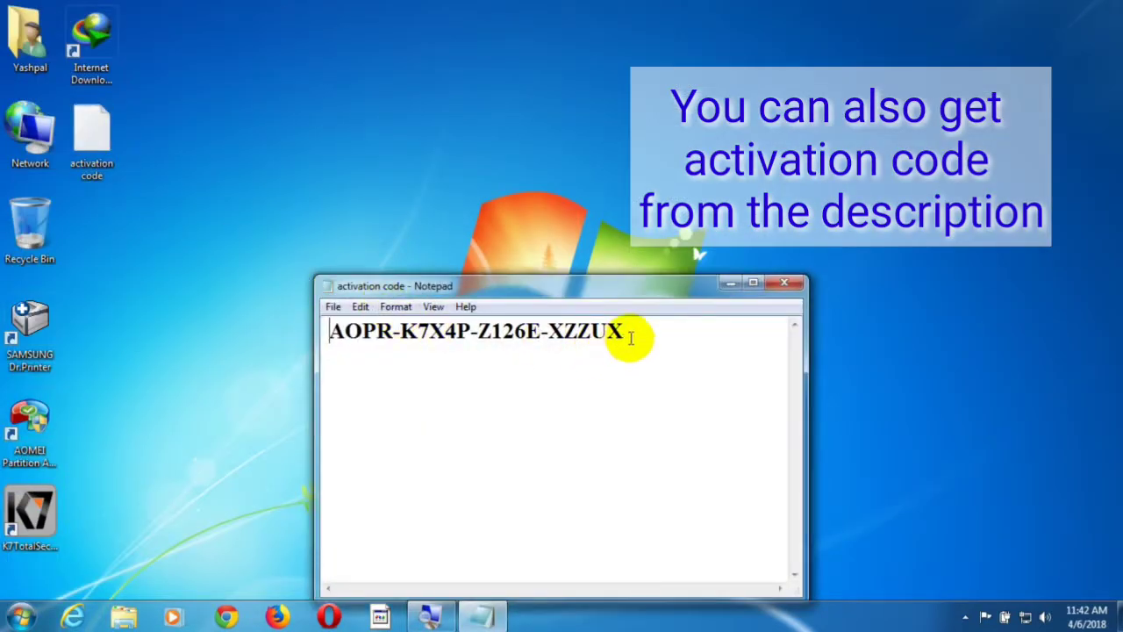
pyautogui.moveTo(631, 339); pyautogui.dragTo(325, 322)
pyautogui.rightClick(377, 344)
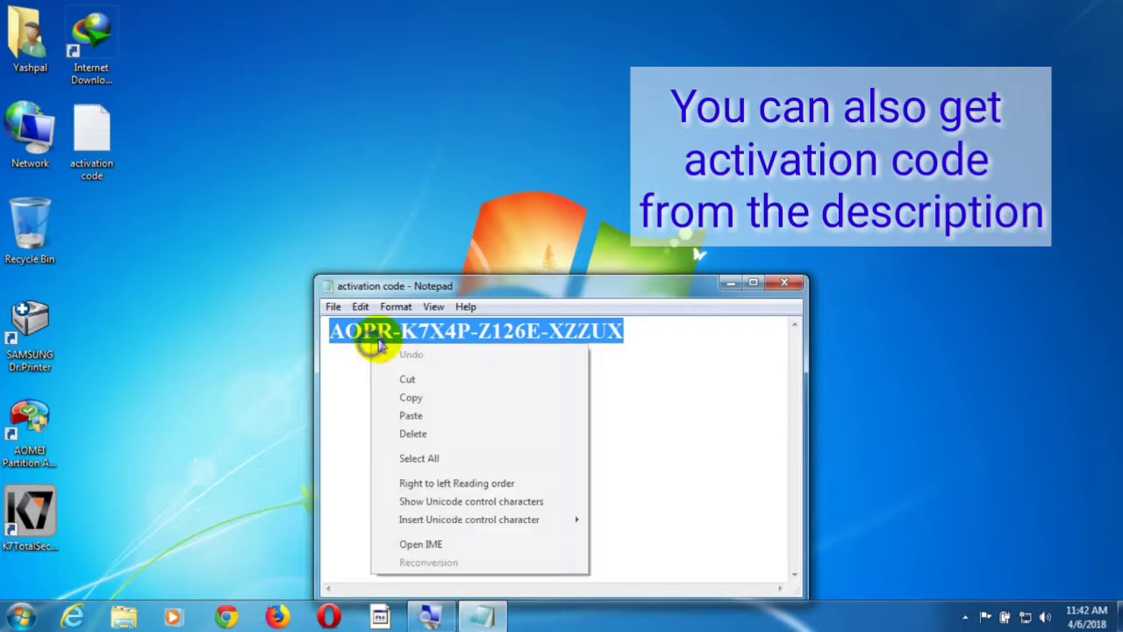
pyautogui.click(413, 398)
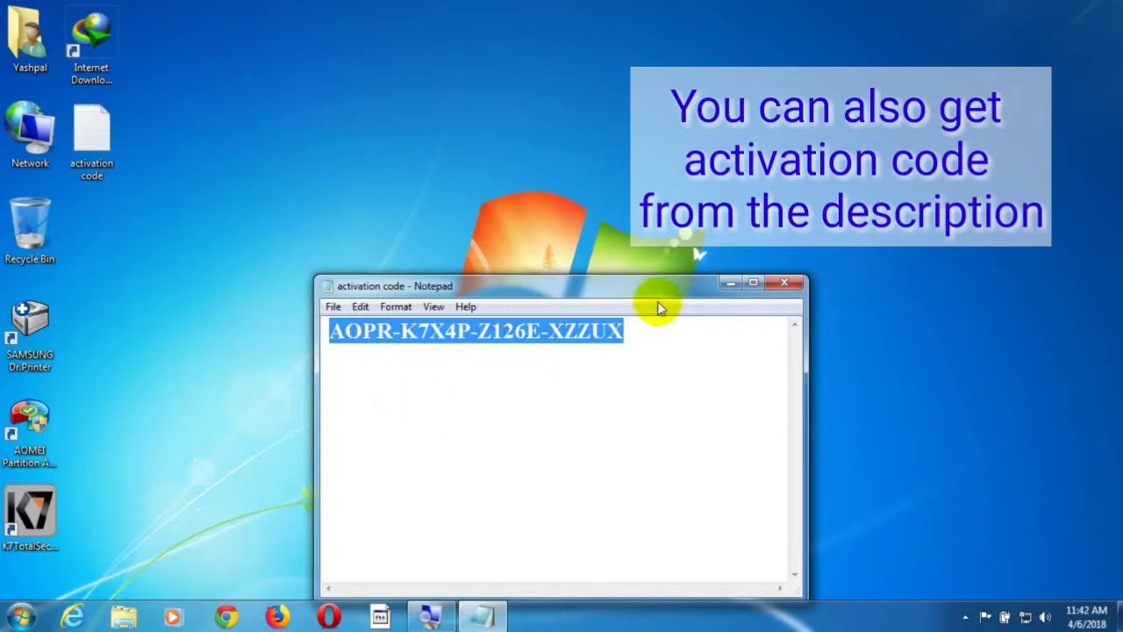
pyautogui.click(783, 283)
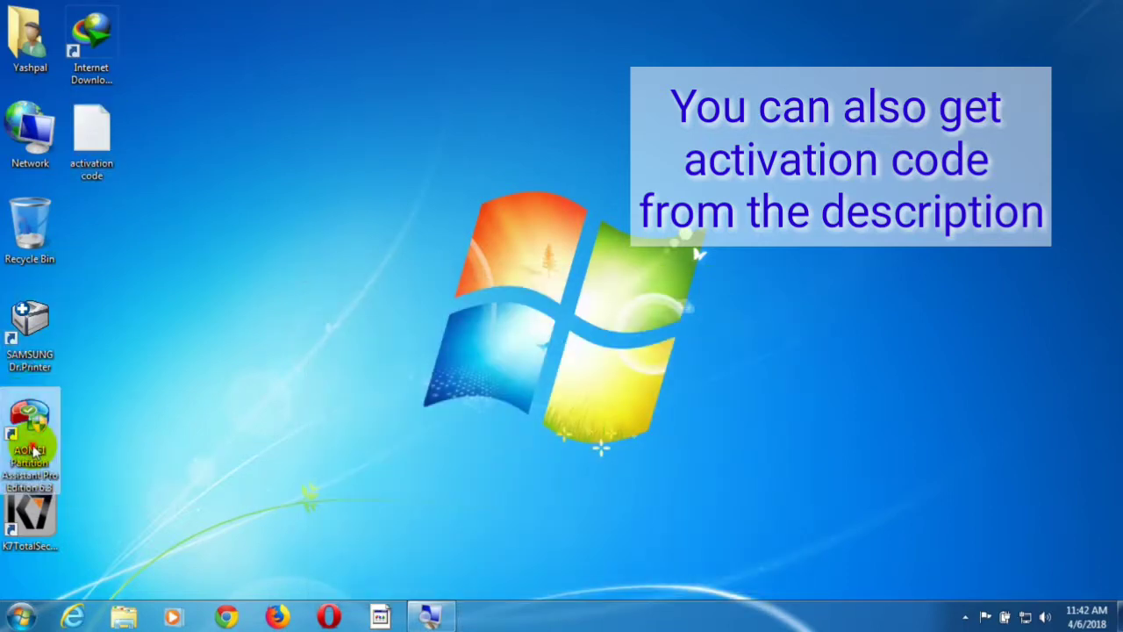
# Step: Open AOMEI Partition Assistant, dismissing the update notice, and register it with the copied license code
pyautogui.doubleClick(33, 444)
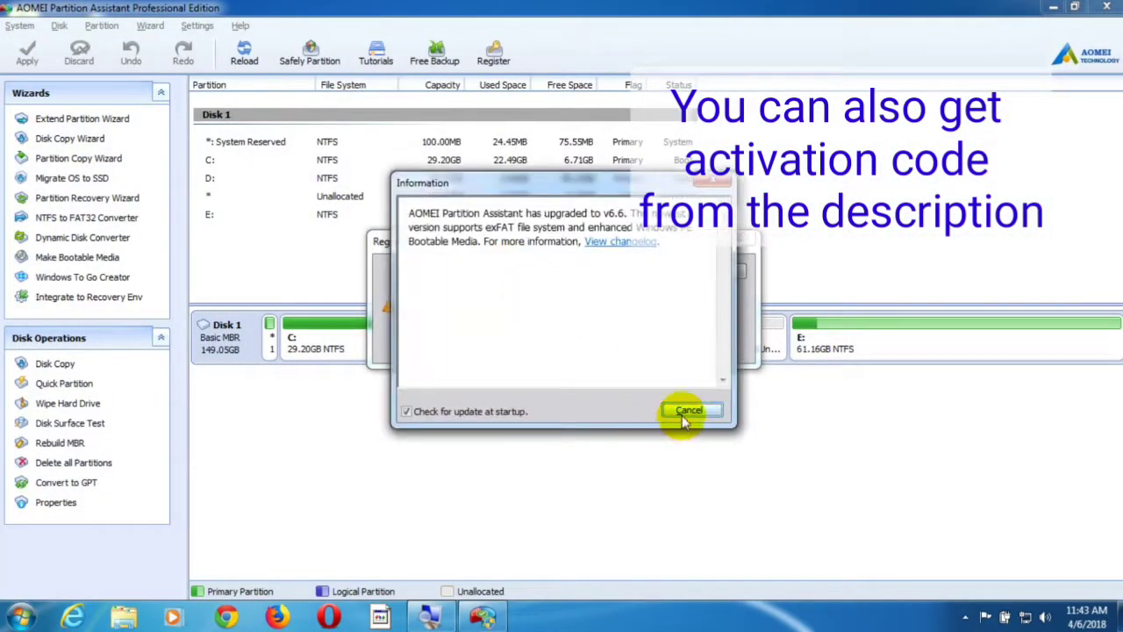
pyautogui.click(688, 412)
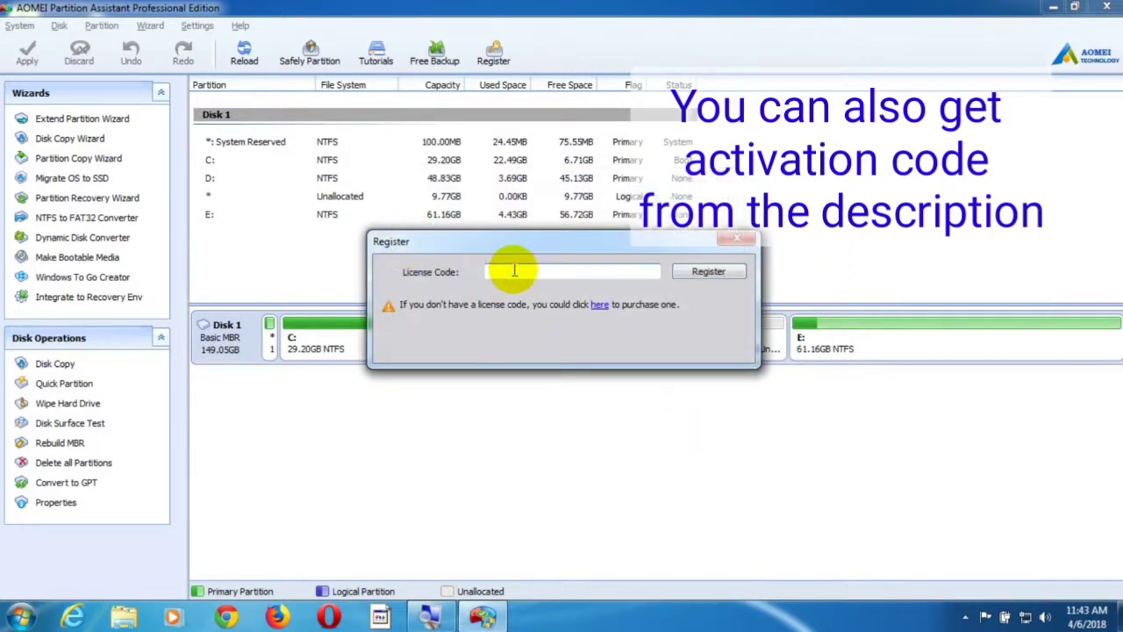
pyautogui.hotkey('ctrl', 'v')
pyautogui.click(683, 277)
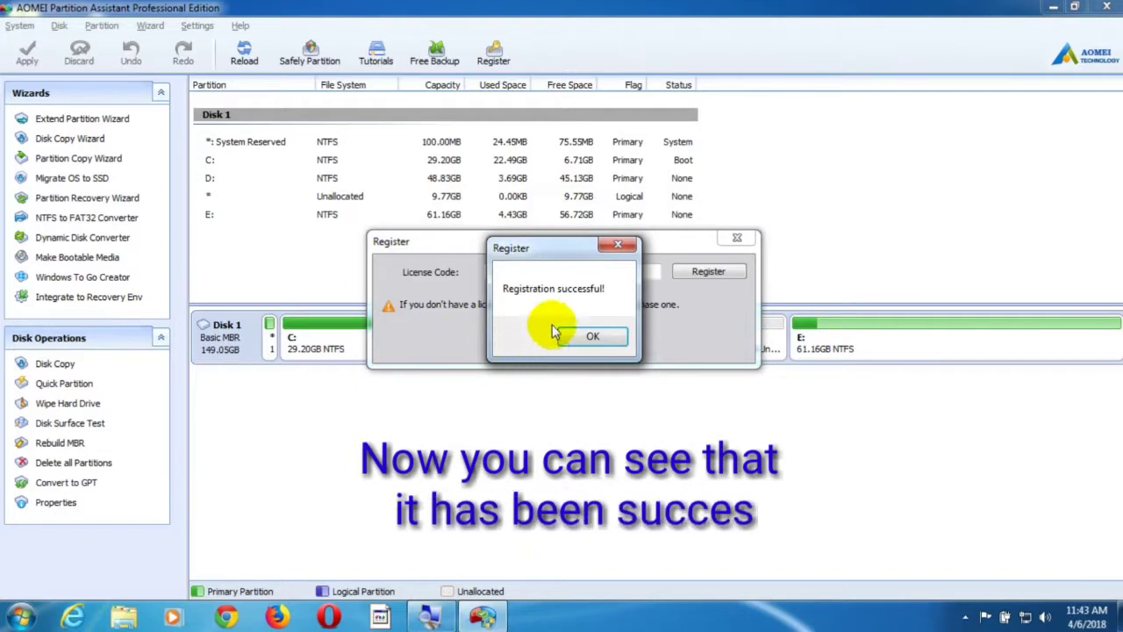
pyautogui.click(593, 337)
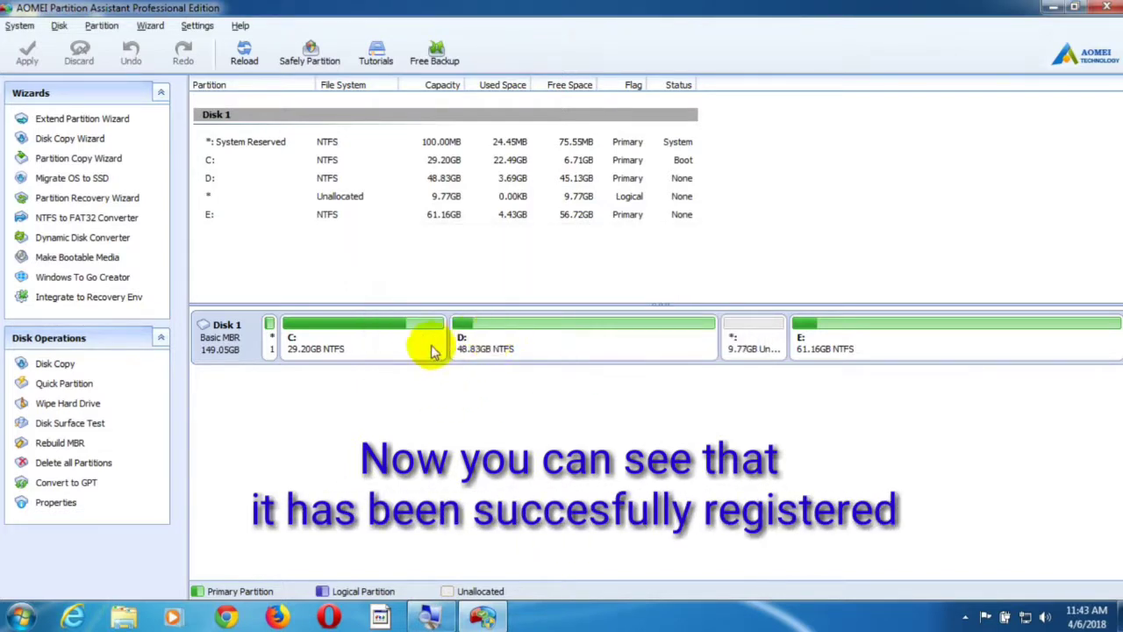
# Step: Move the D: partition to the end of its available space, placing the 9.76 GB of unallocated space directly after C:
pyautogui.click(531, 344)
pyautogui.rightClick(531, 345)
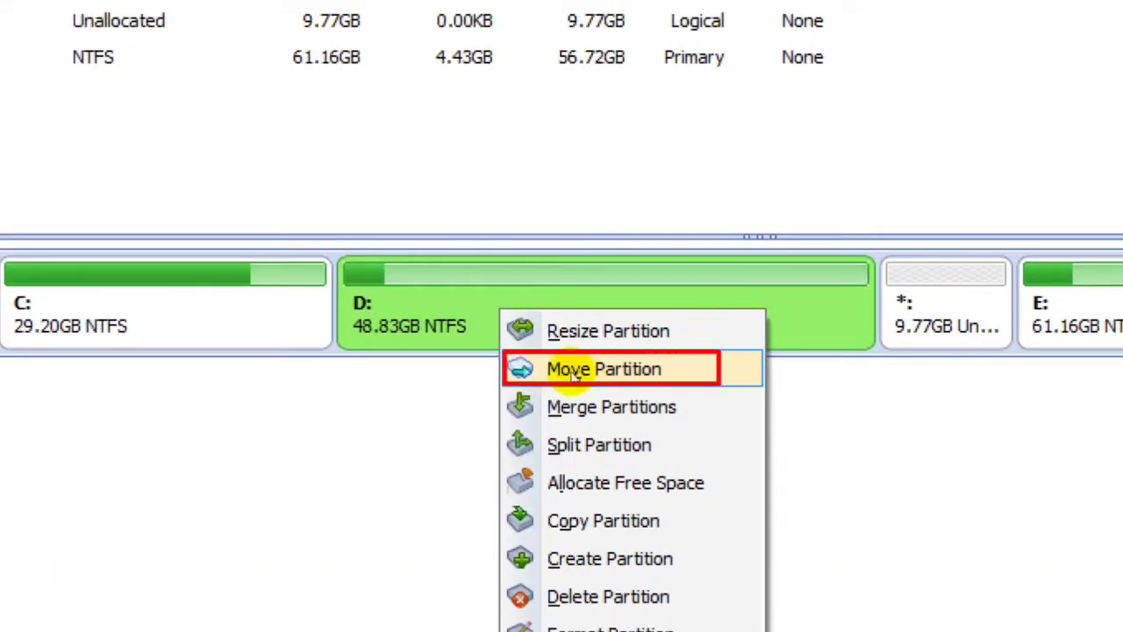
pyautogui.click(567, 370)
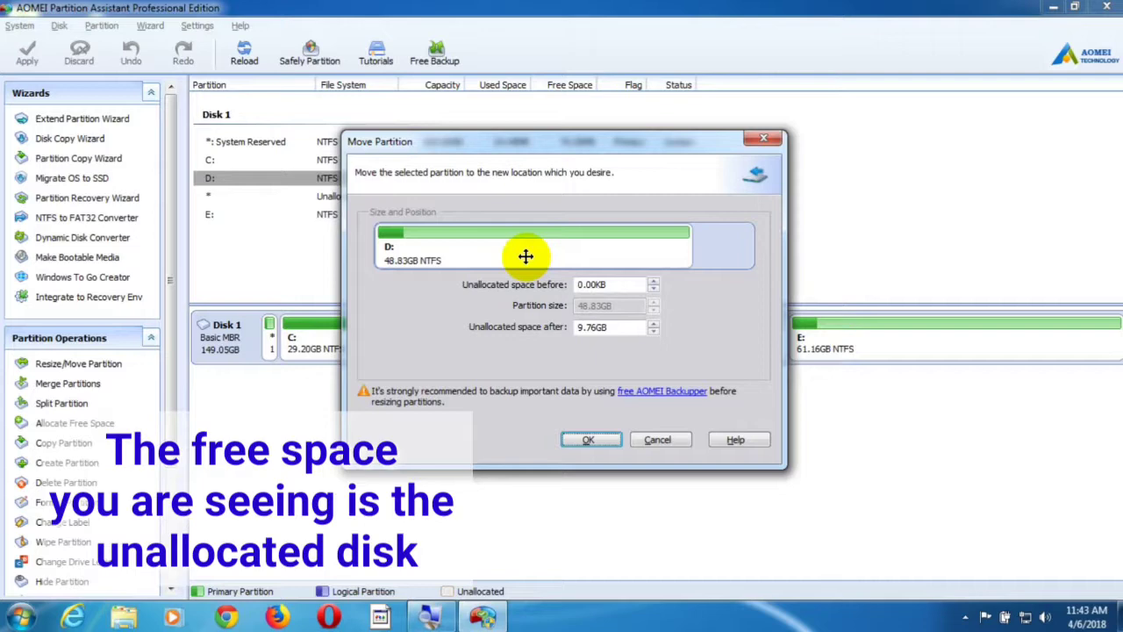
pyautogui.moveTo(525, 256)
pyautogui.mouseDown()
pyautogui.moveTo(554, 258)
pyautogui.moveTo(589, 283)
pyautogui.moveTo(477, 280)
pyautogui.moveTo(489, 245)
pyautogui.moveTo(387, 242)
pyautogui.moveTo(516, 259)
pyautogui.mouseUp()
pyautogui.click(588, 438)
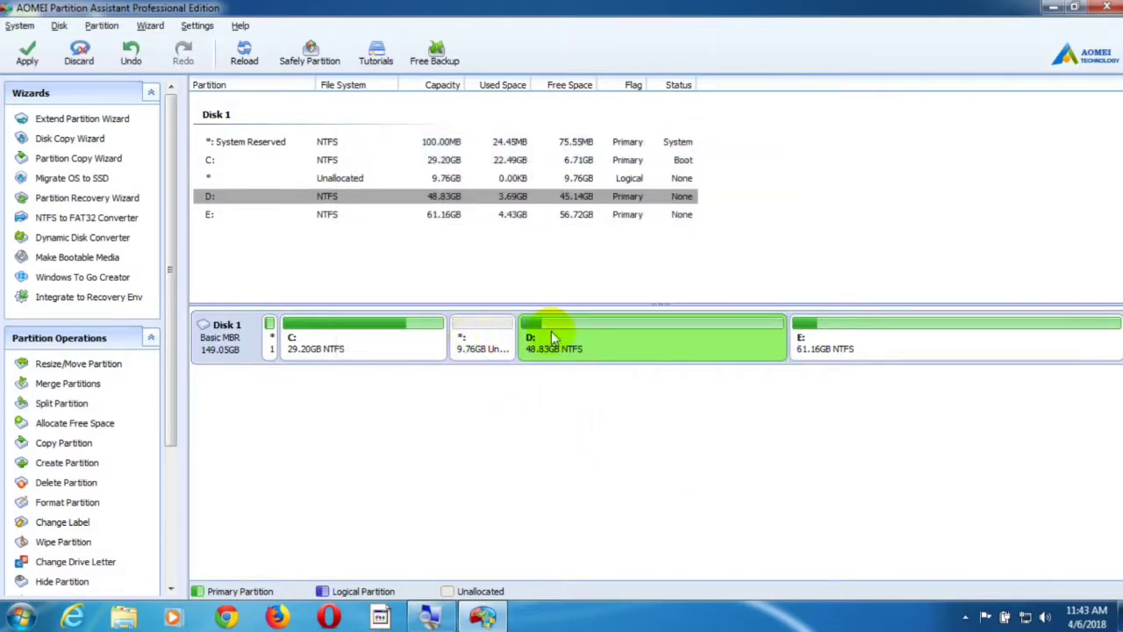
pyautogui.click(545, 419)
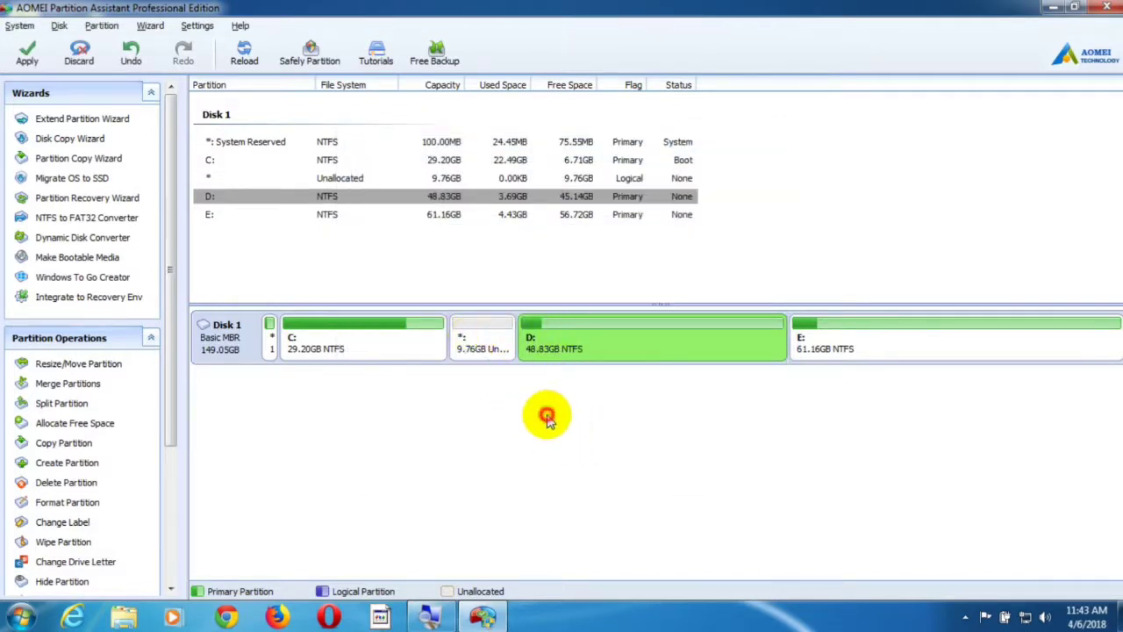
# Step: Resize the C: partition to 38.96 GB, taking in all of the unallocated space after it
pyautogui.click(334, 349)
pyautogui.rightClick(336, 349)
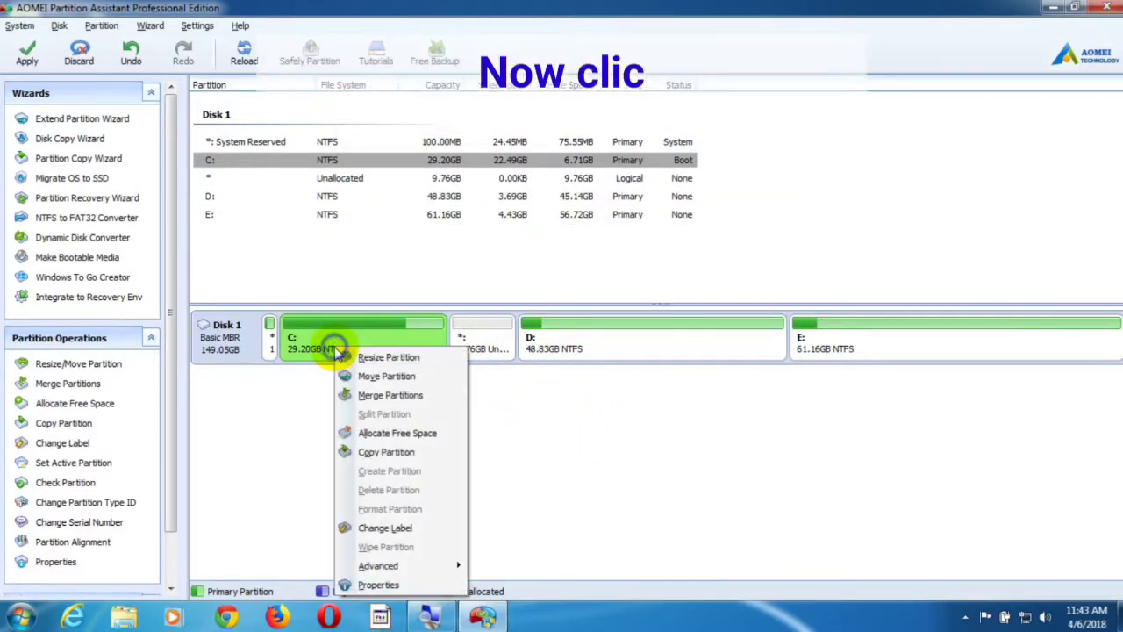
pyautogui.click(394, 359)
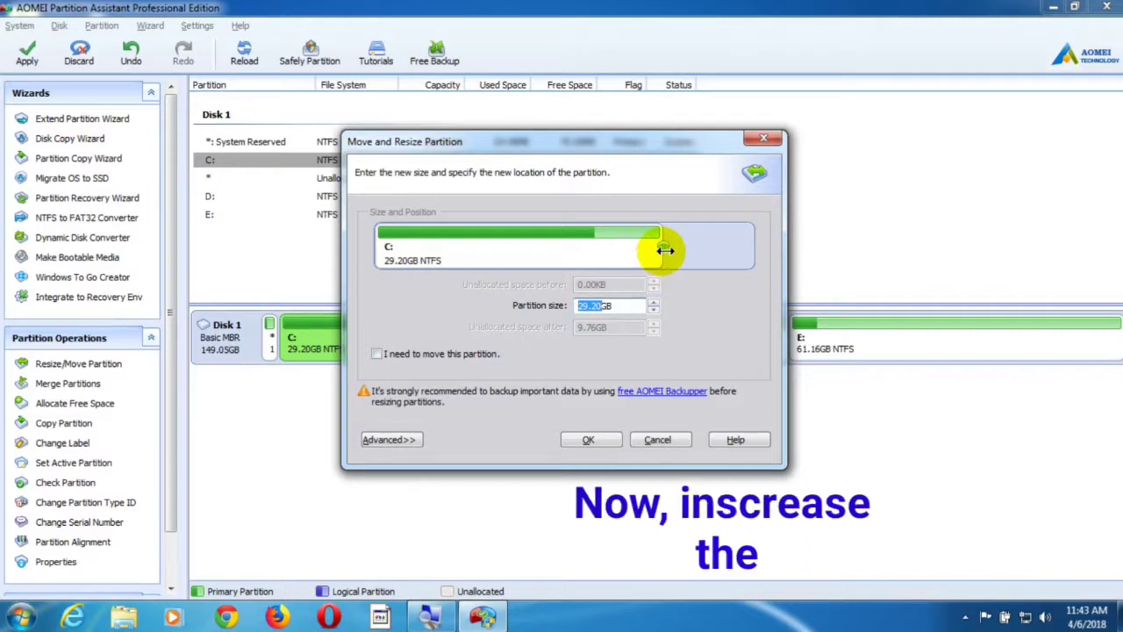
pyautogui.moveTo(665, 251); pyautogui.dragTo(673, 251)
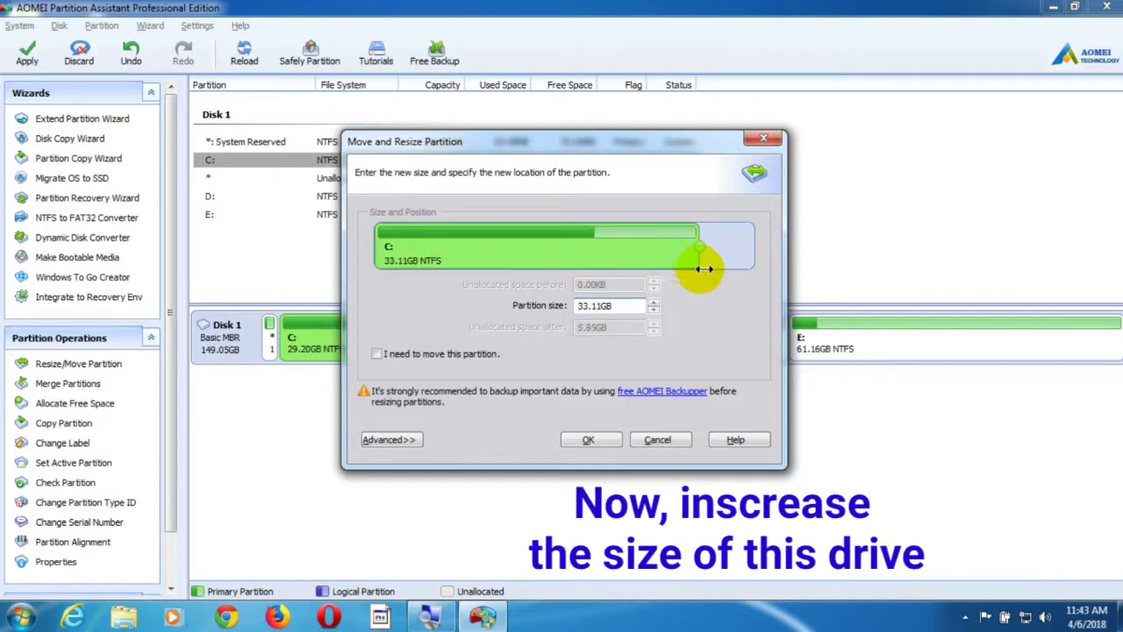
pyautogui.moveTo(728, 279); pyautogui.dragTo(766, 307)
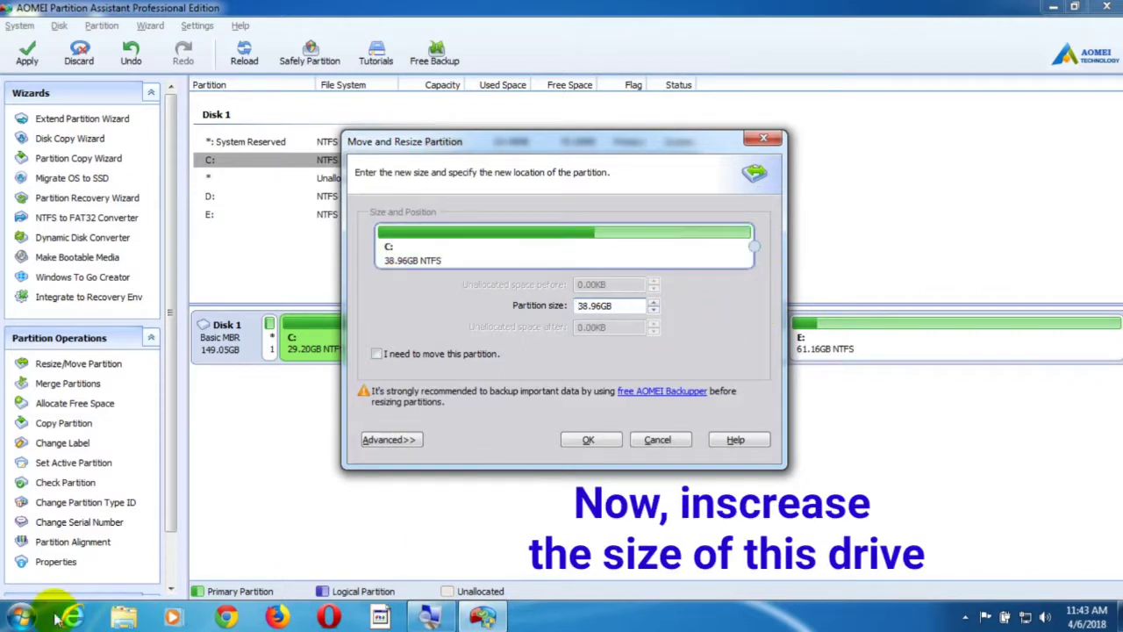
pyautogui.moveTo(494, 148); pyautogui.dragTo(666, 241)
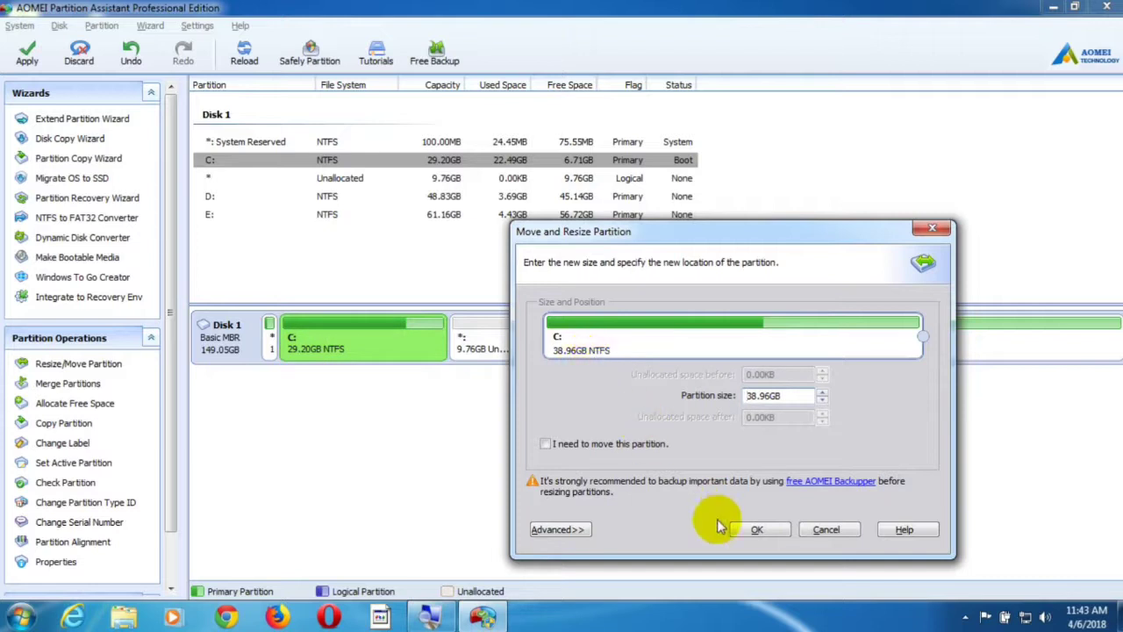
pyautogui.click(746, 532)
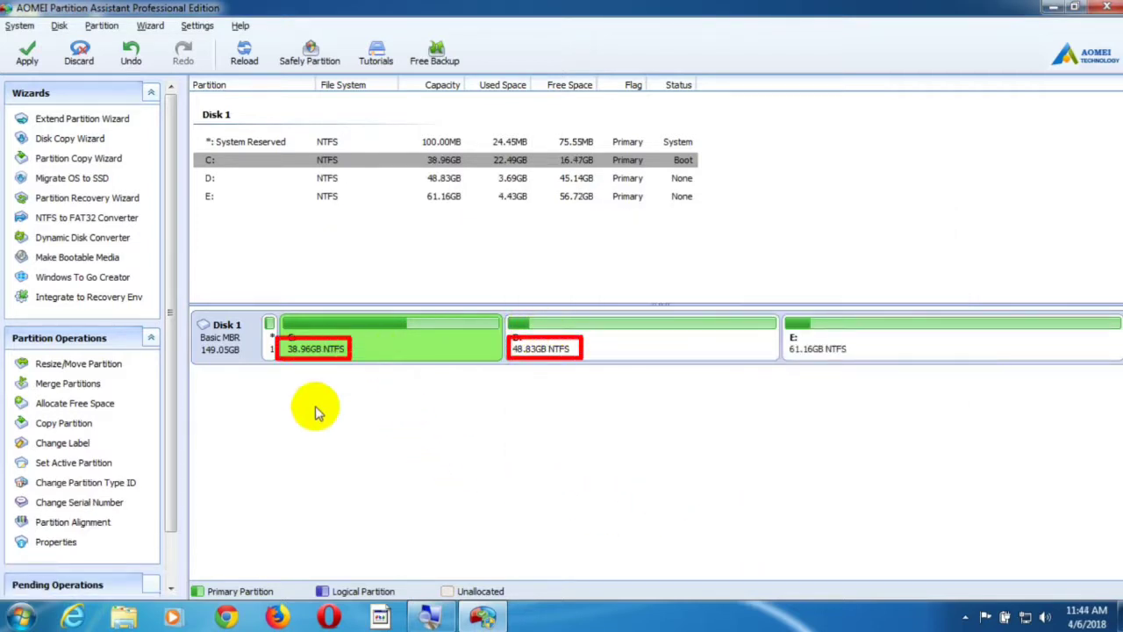
# Step: Apply the pending D: move and C: resize operations, acknowledge their completion, and close the partition manager
pyautogui.click(30, 58)
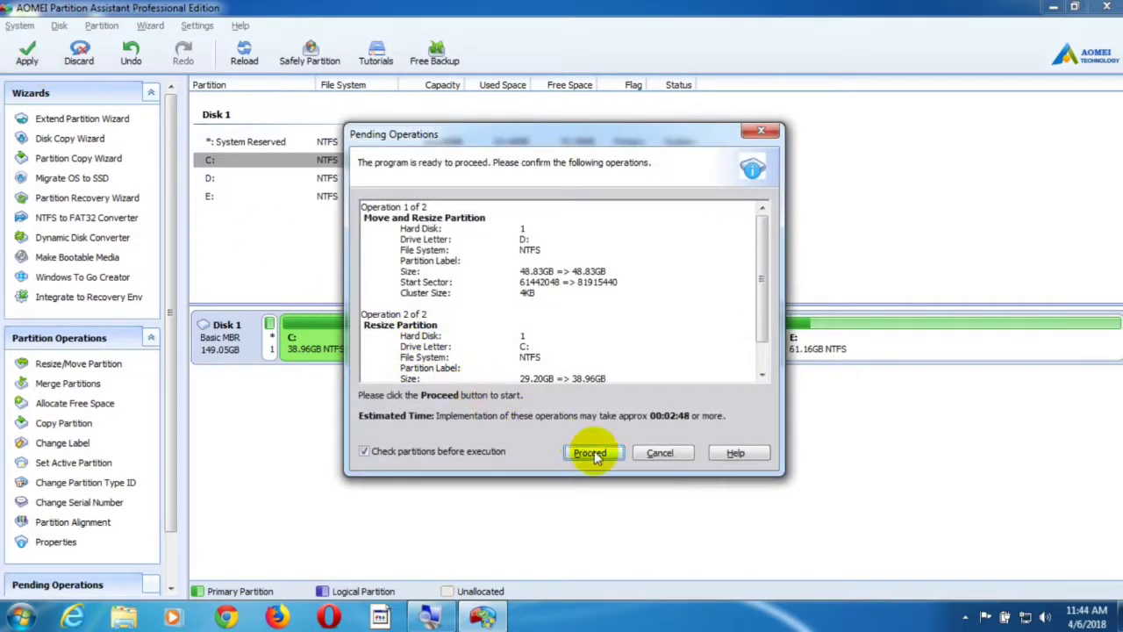
pyautogui.click(594, 453)
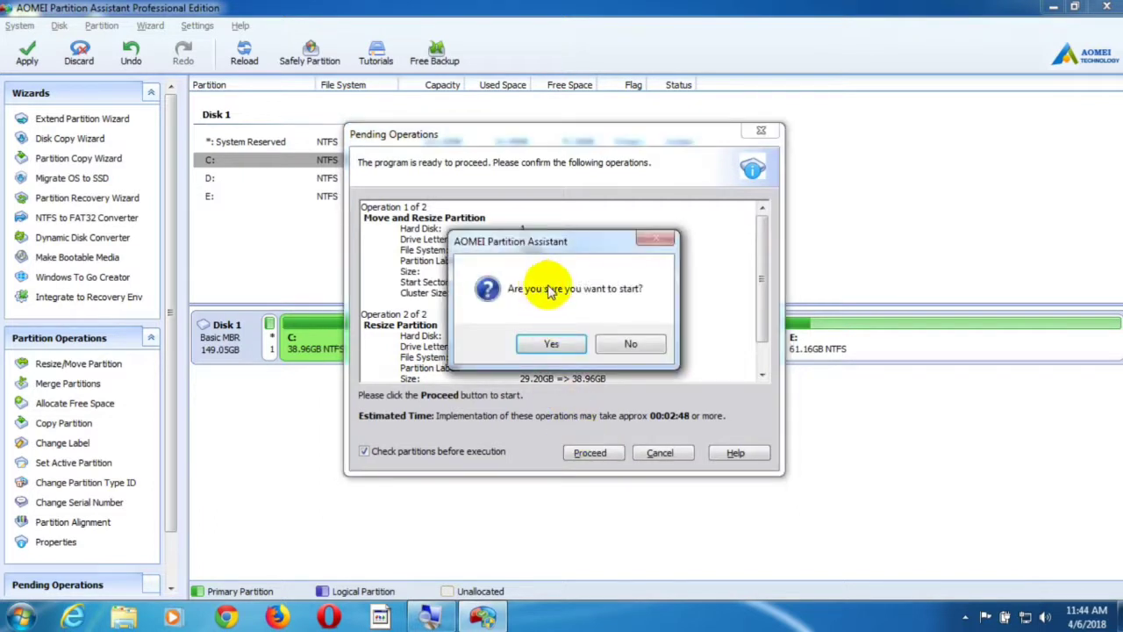
pyautogui.click(537, 350)
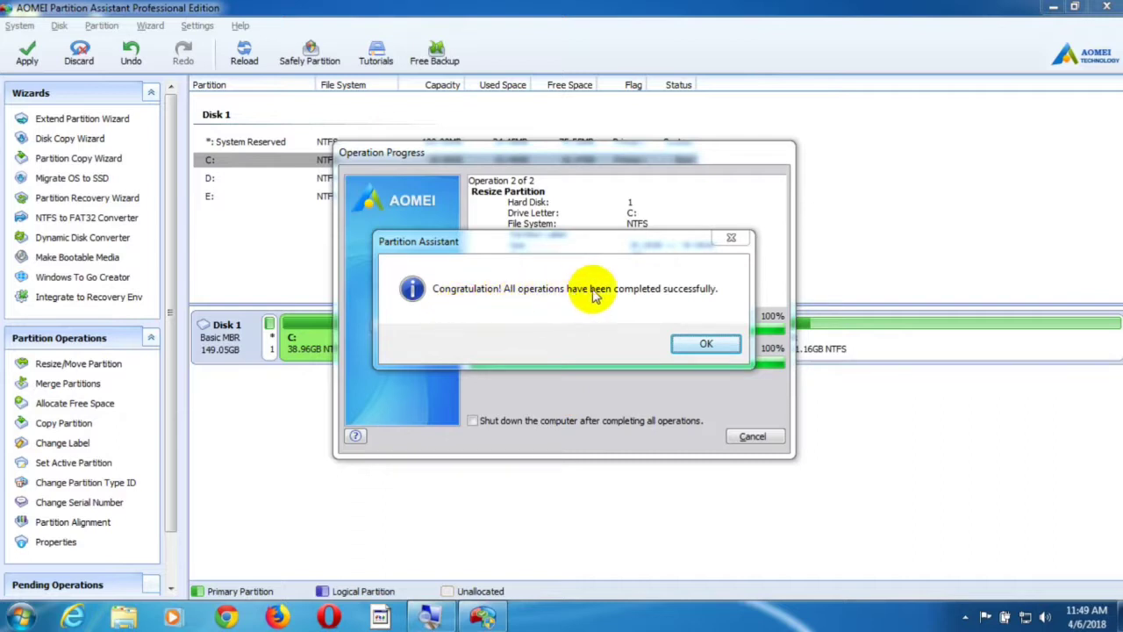
pyautogui.click(966, 617)
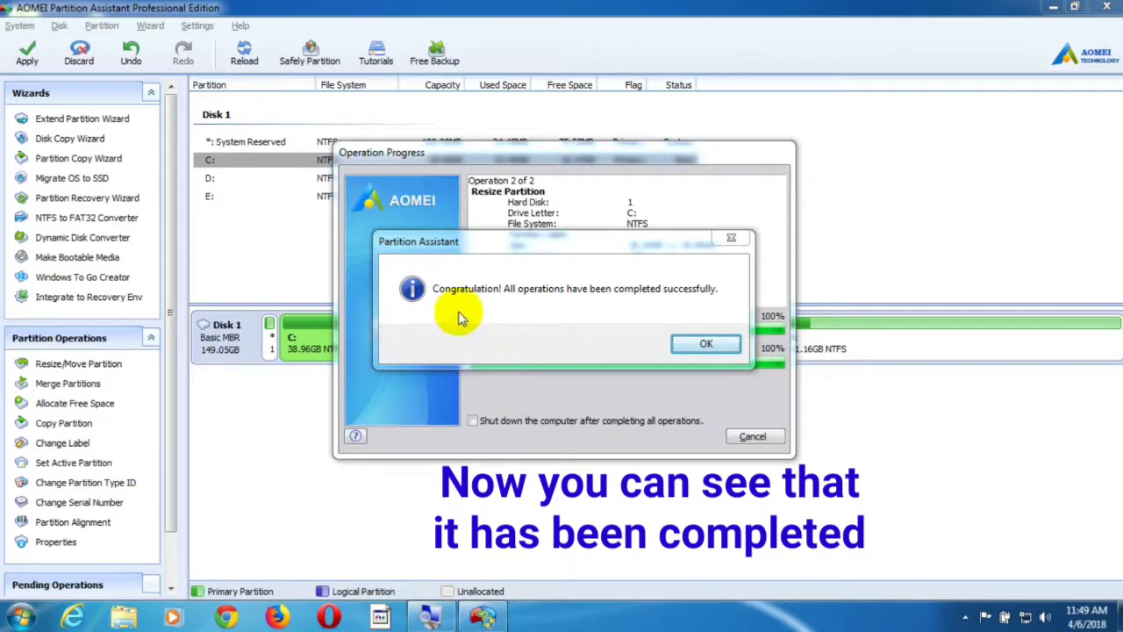
pyautogui.click(707, 345)
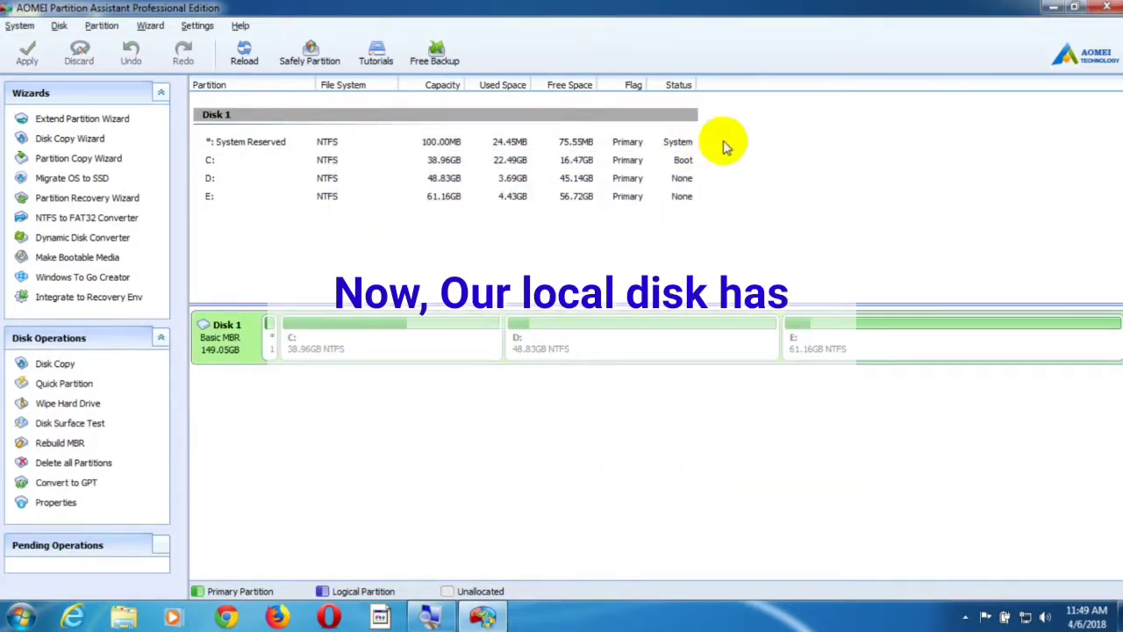
pyautogui.click(1107, 7)
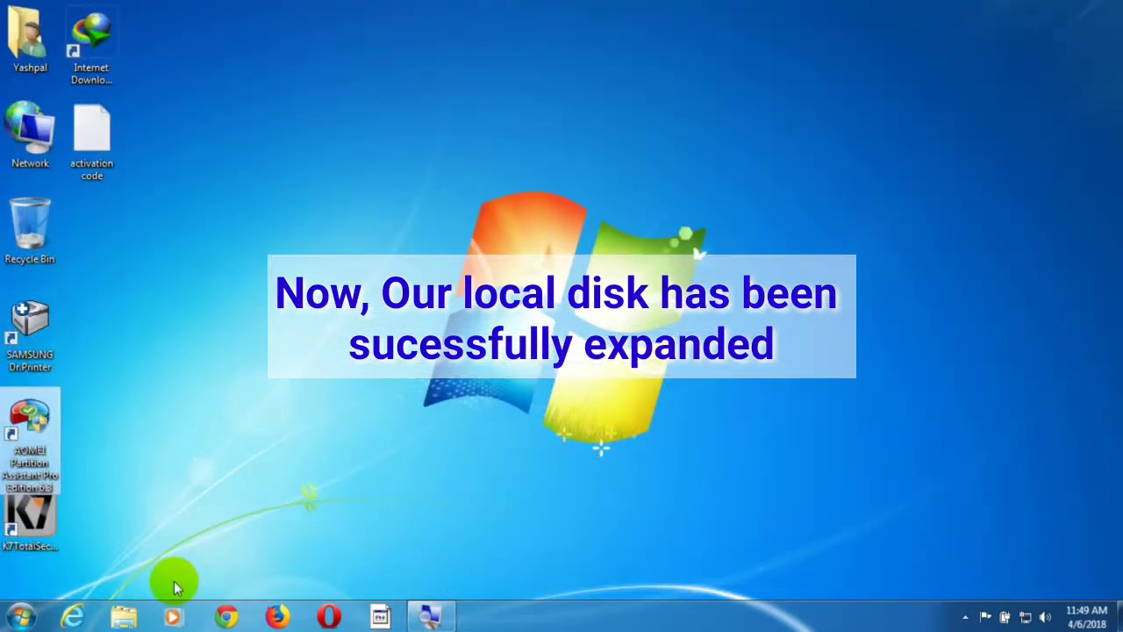
# Step: Check the sizes of the C: and D: drives in Windows Explorer's Computer view, and minimize the window
pyautogui.click(186, 527)
pyautogui.click(136, 615)
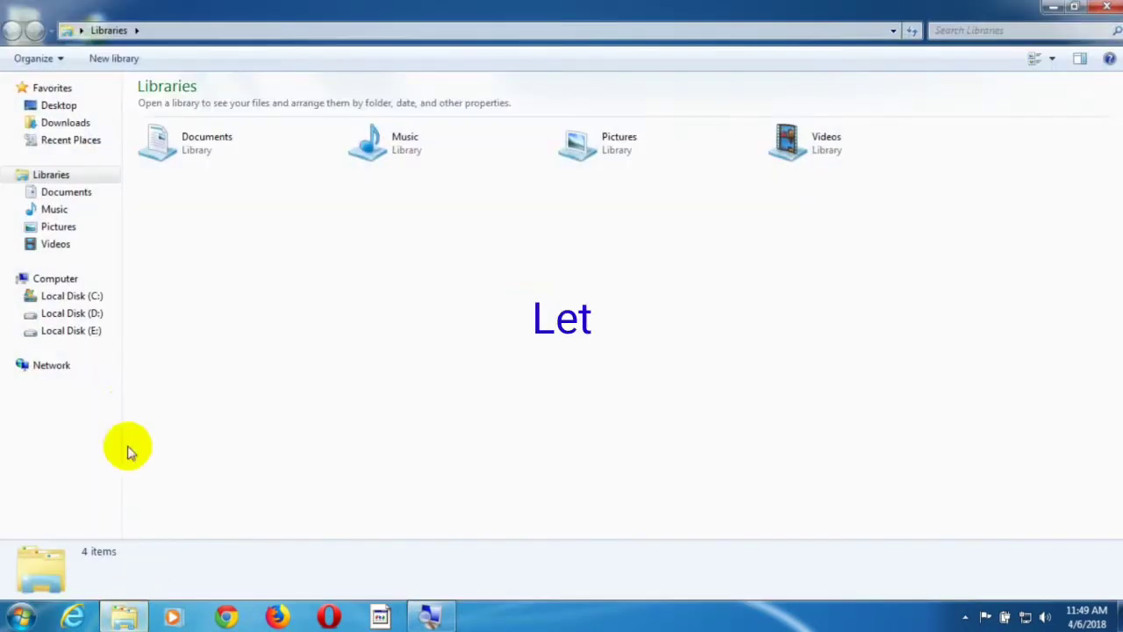
pyautogui.click(53, 277)
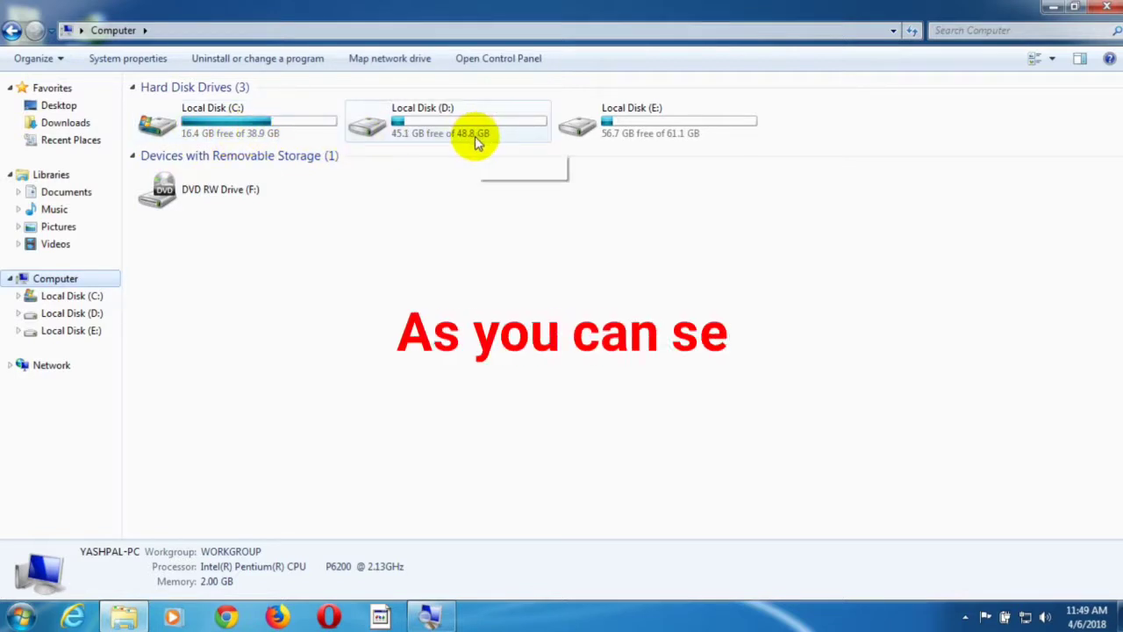
pyautogui.click(268, 139)
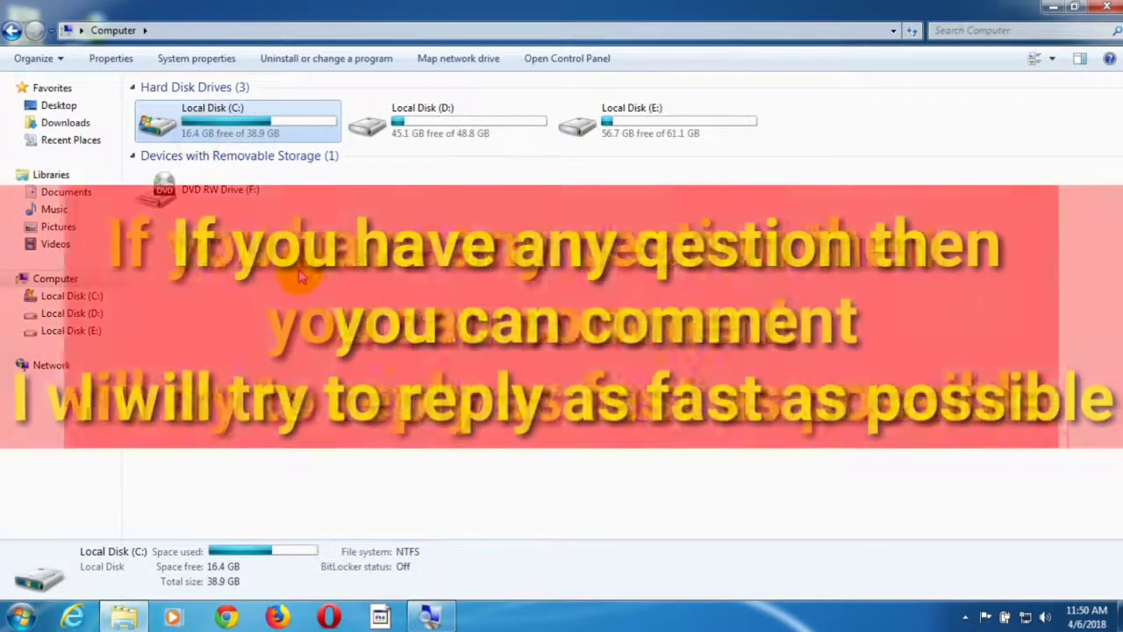
pyautogui.click(261, 167)
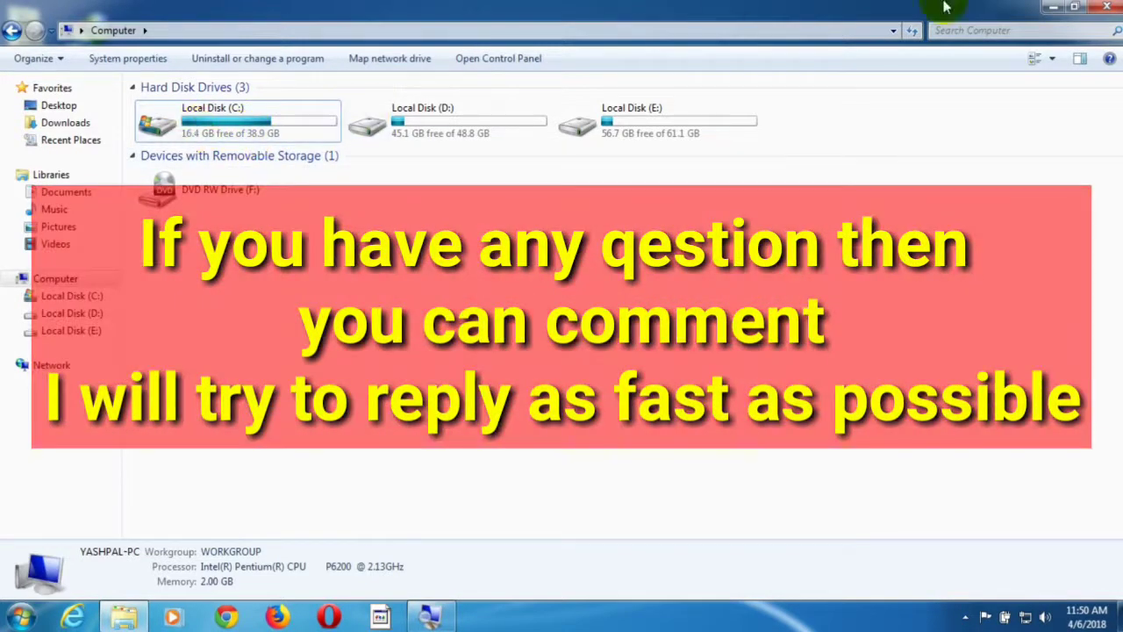
pyautogui.click(1053, 7)
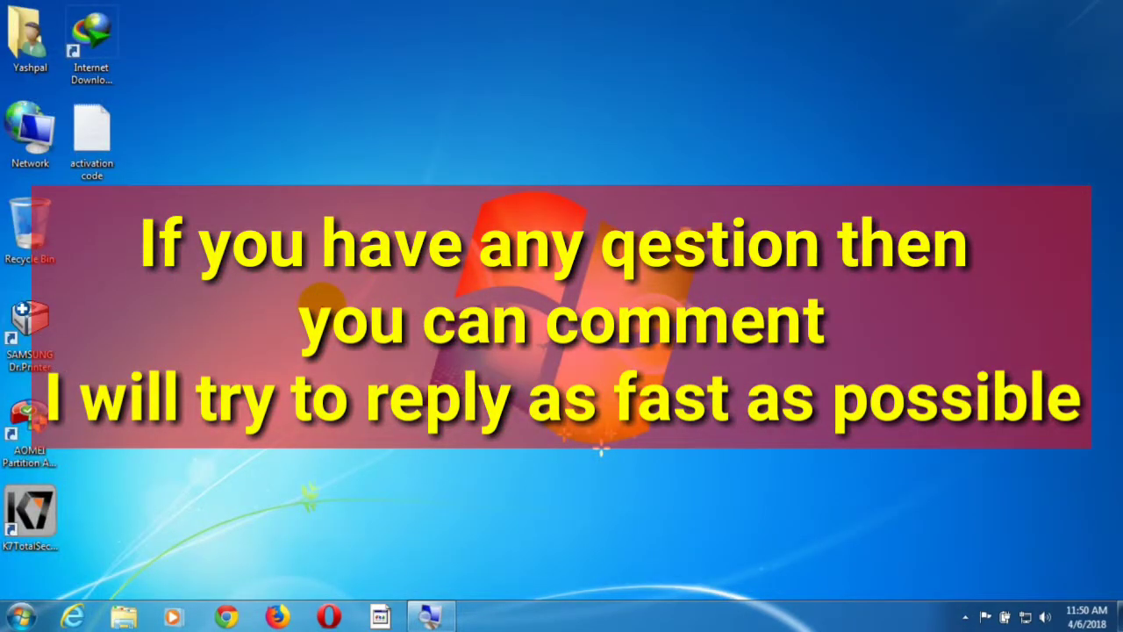